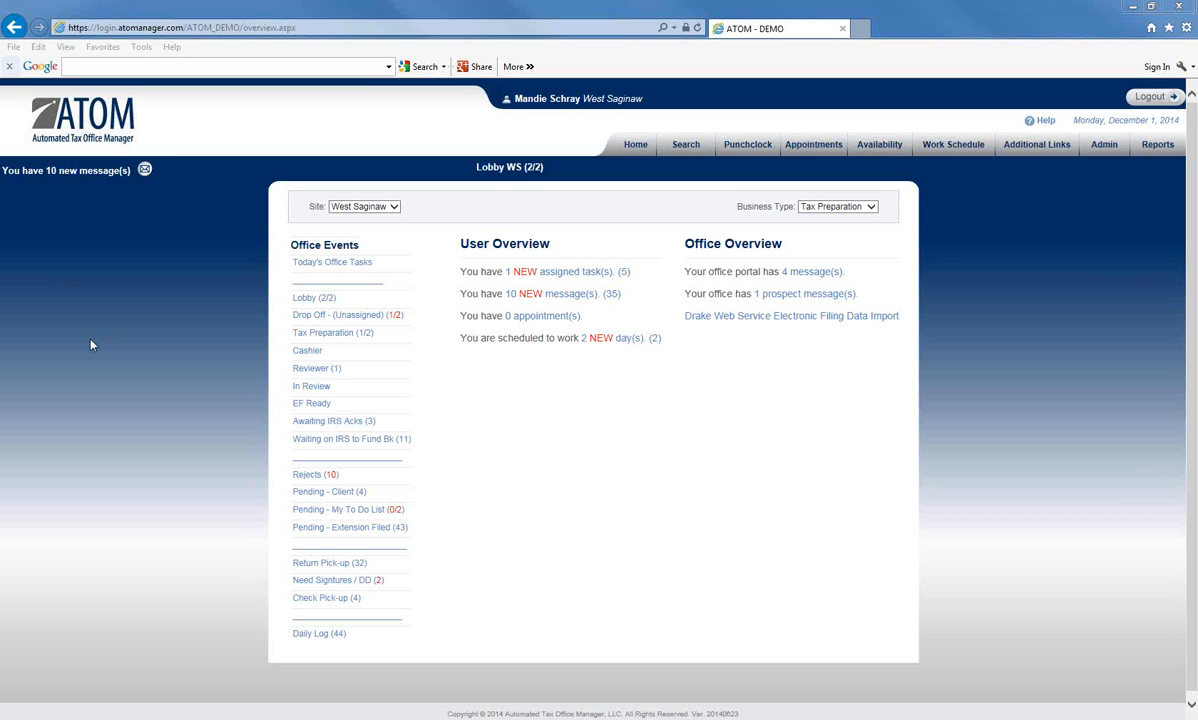
- Go to the Admin menu and open Client Portal Links
left_click(1101, 145)
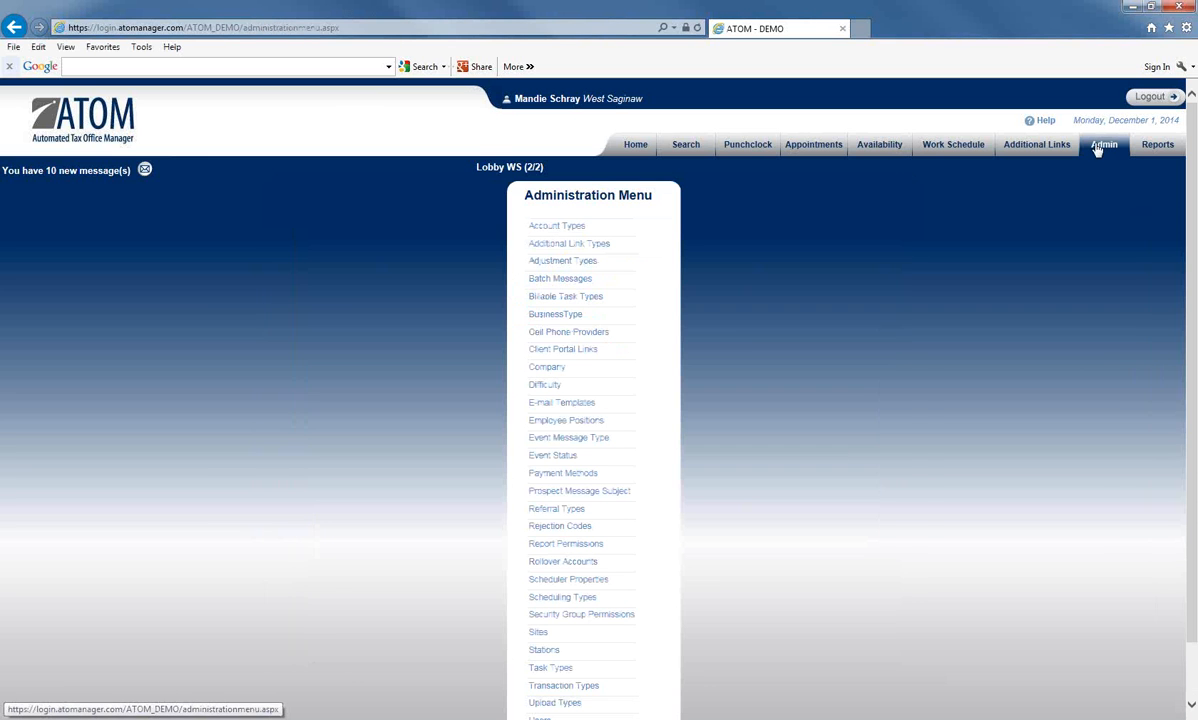
left_click(563, 353)
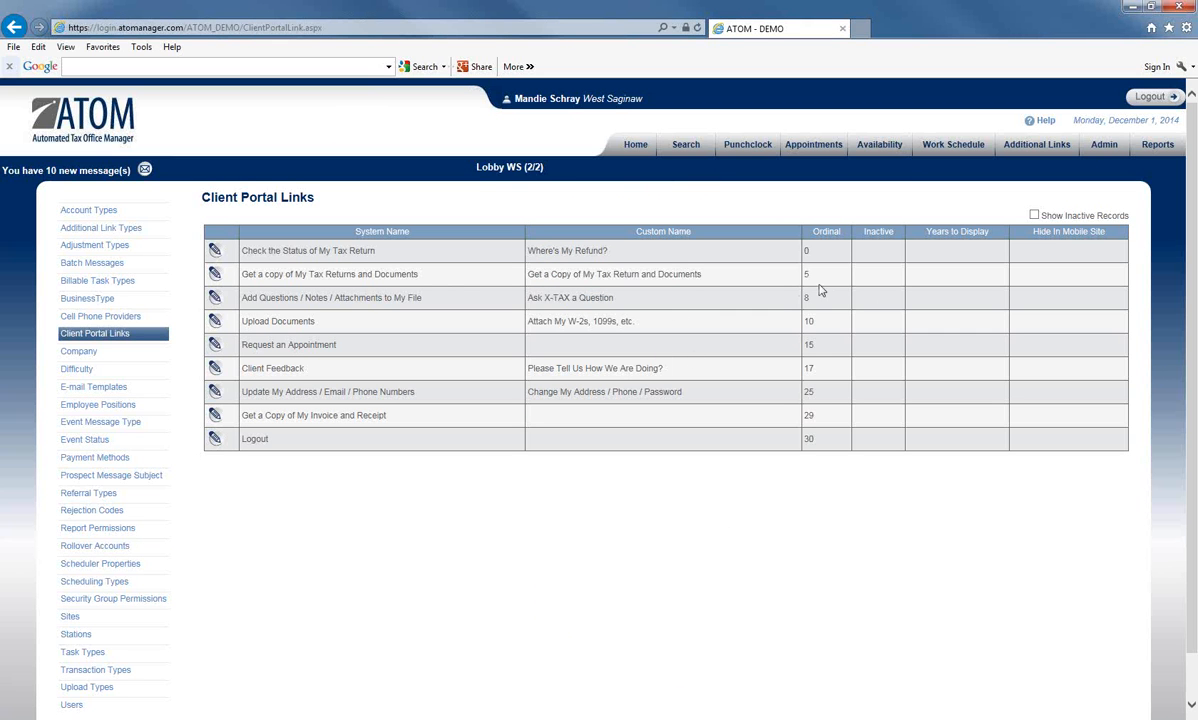
- Show inactive records and save Schedule My Appointment with Inactive left unchecked
left_click(1034, 215)
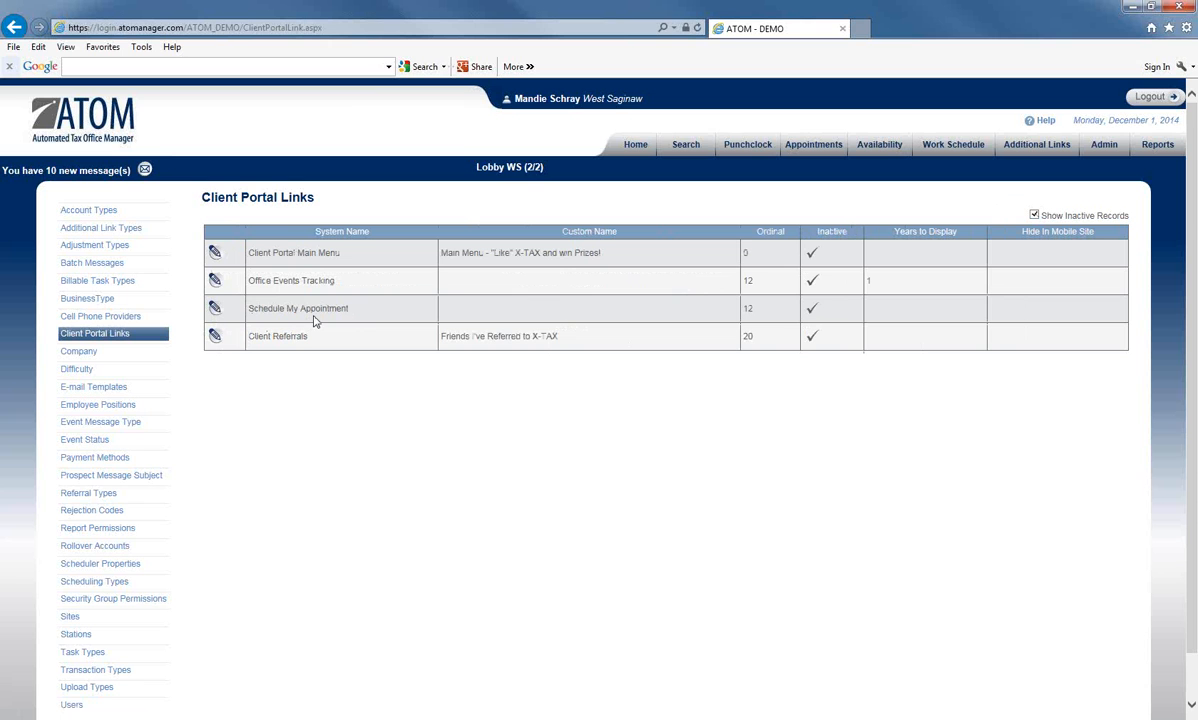
left_click(215, 310)
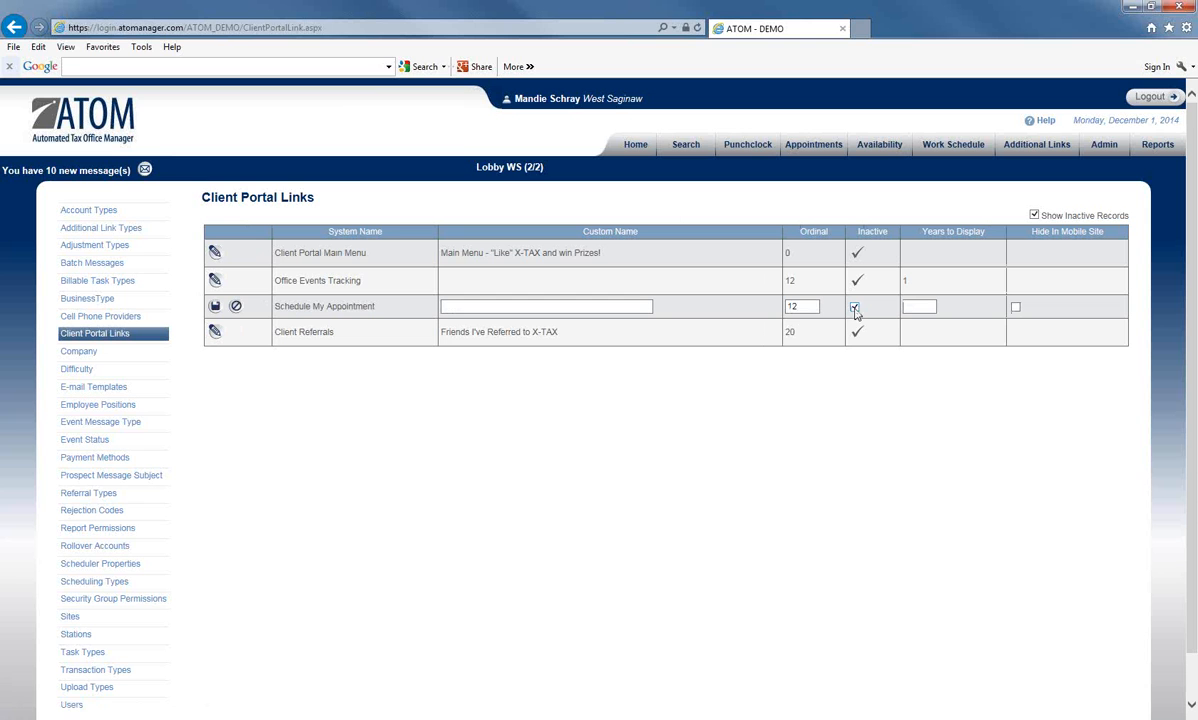
left_click(215, 308)
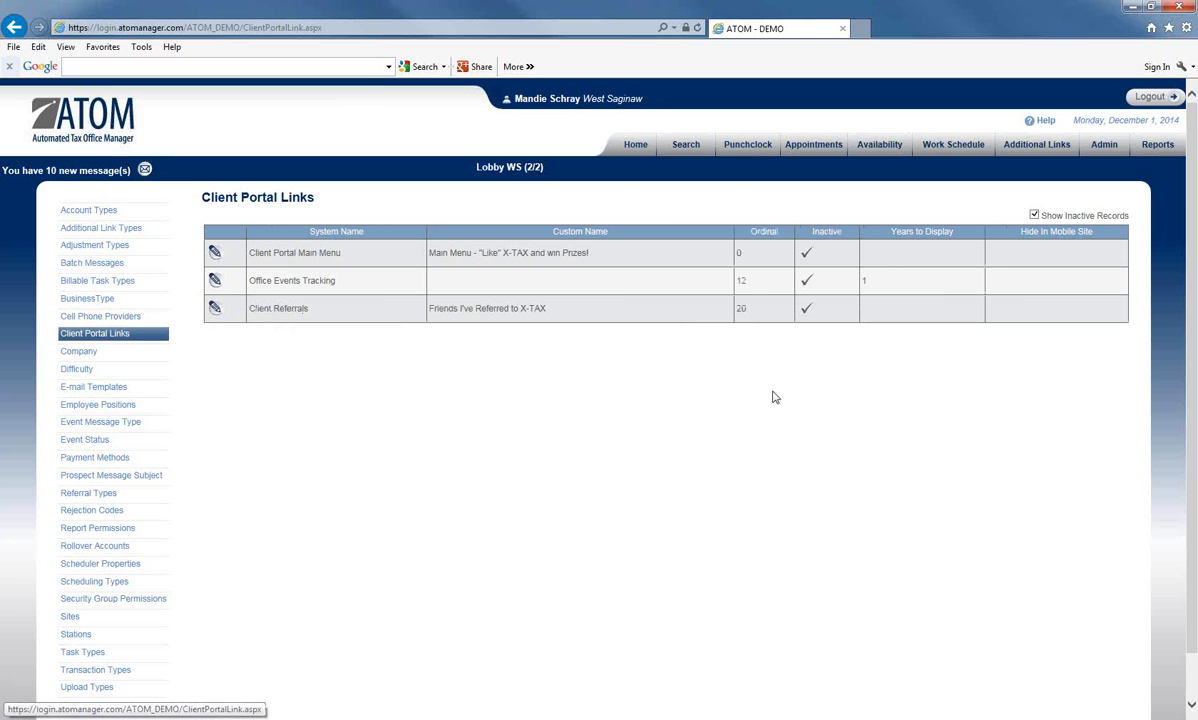
- Hide inactive records, then mark Request an Appointment as Inactive and save it
left_click(1034, 216)
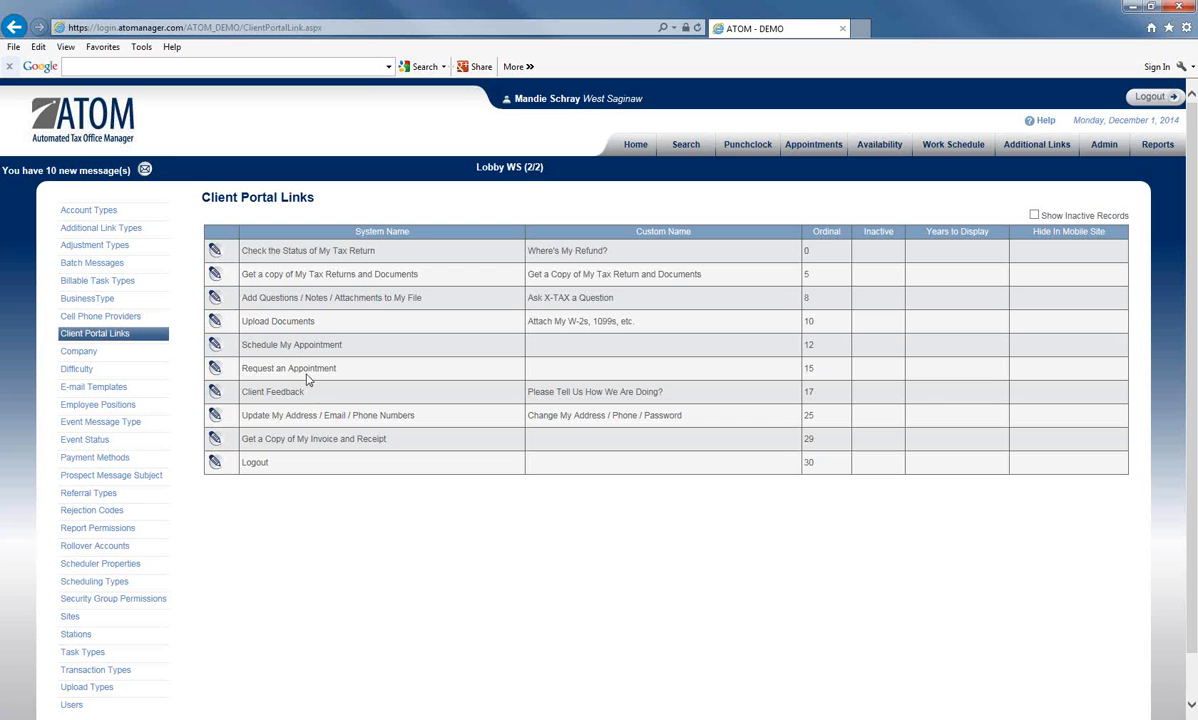
left_click(215, 369)
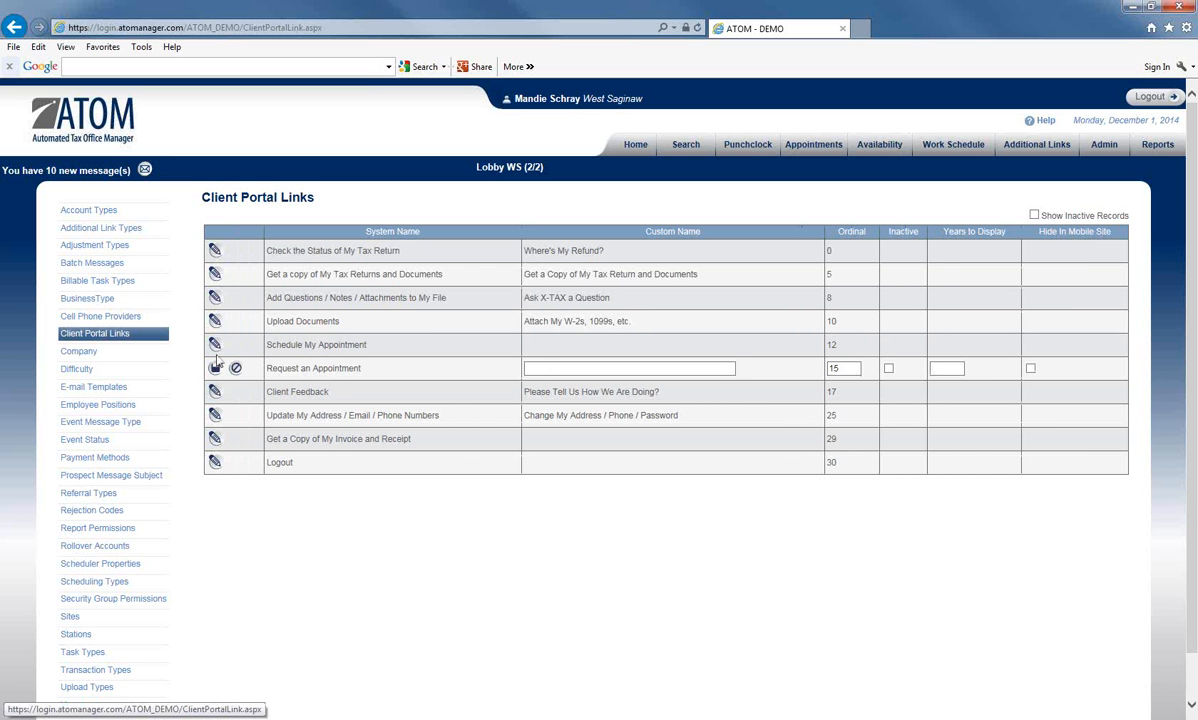
left_click(888, 369)
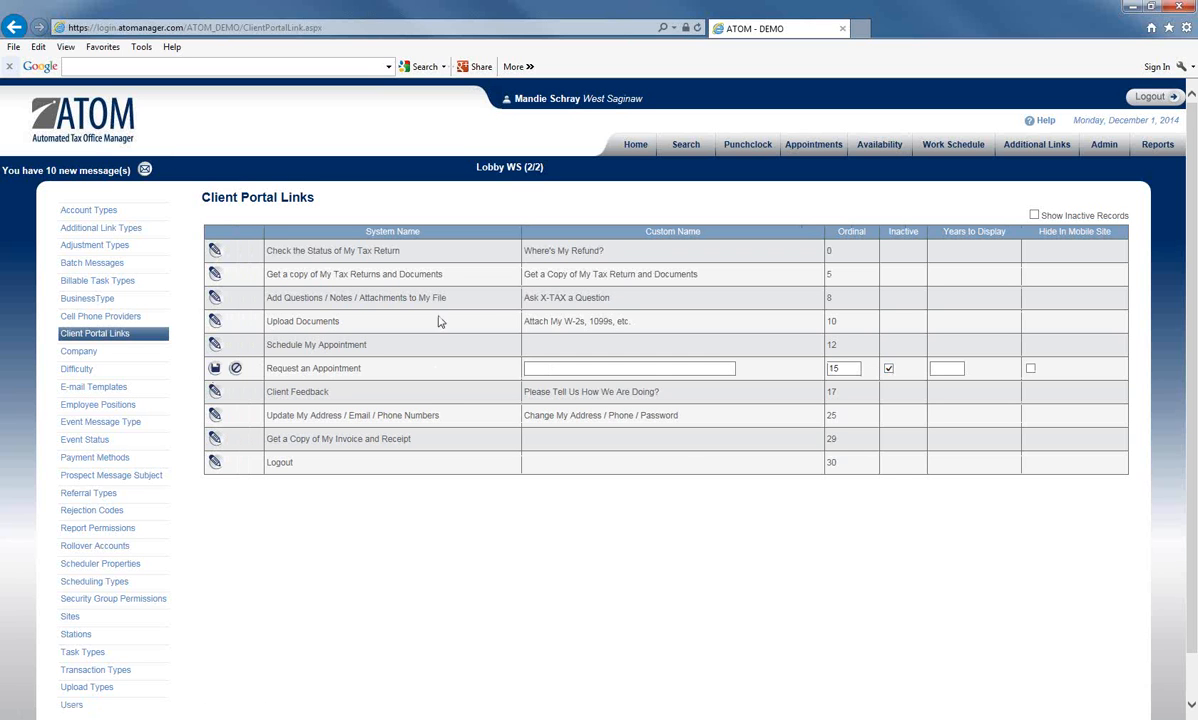
left_click(214, 369)
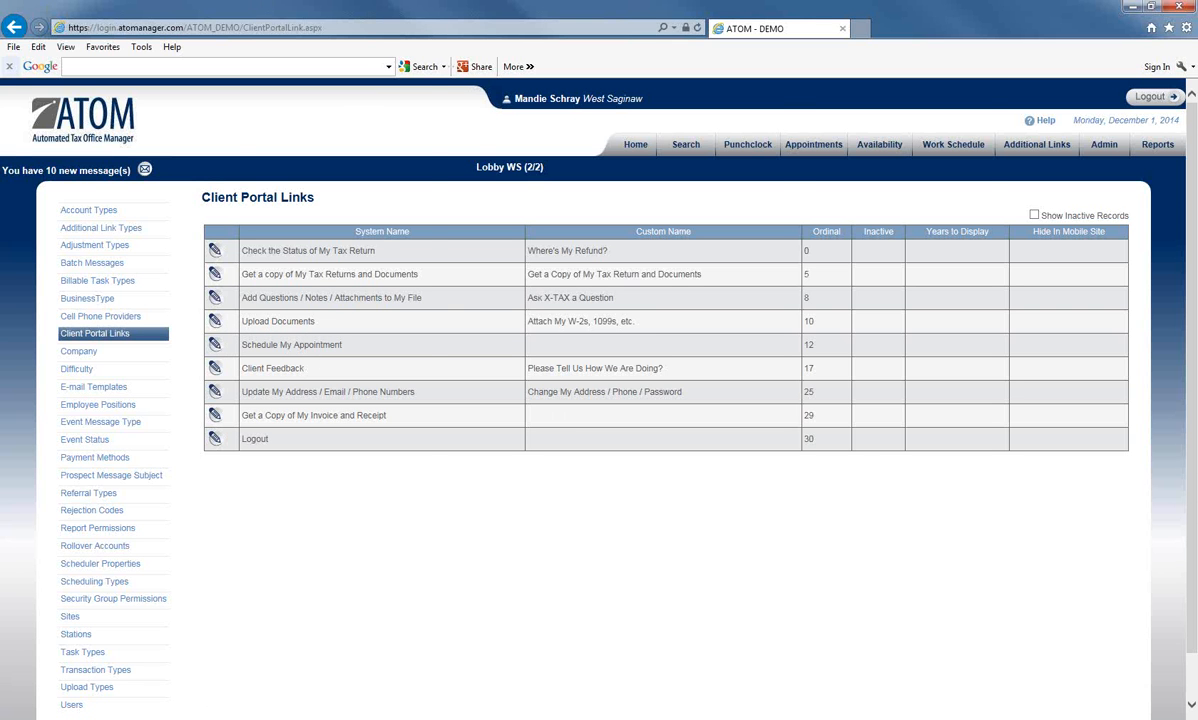
- Bring in and maximize the client portal window, then log in with the client's SSN and password
left_click_drag(0, 8, 665, 64)
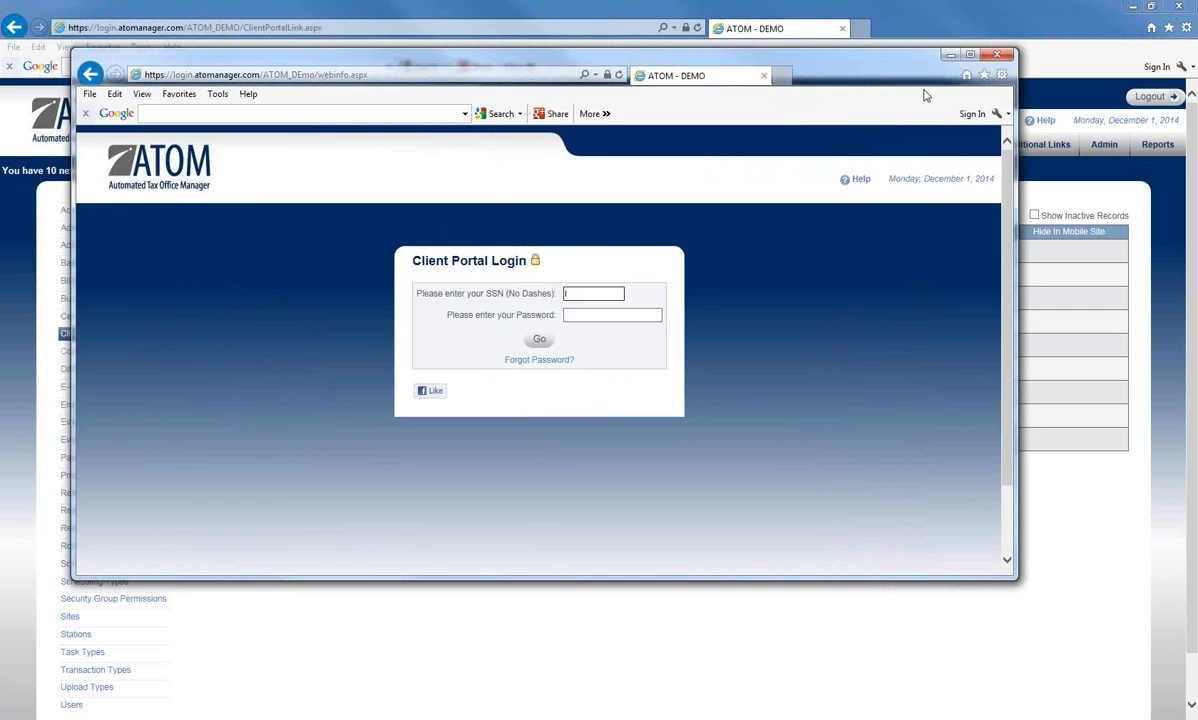
left_click(972, 56)
type("12345")
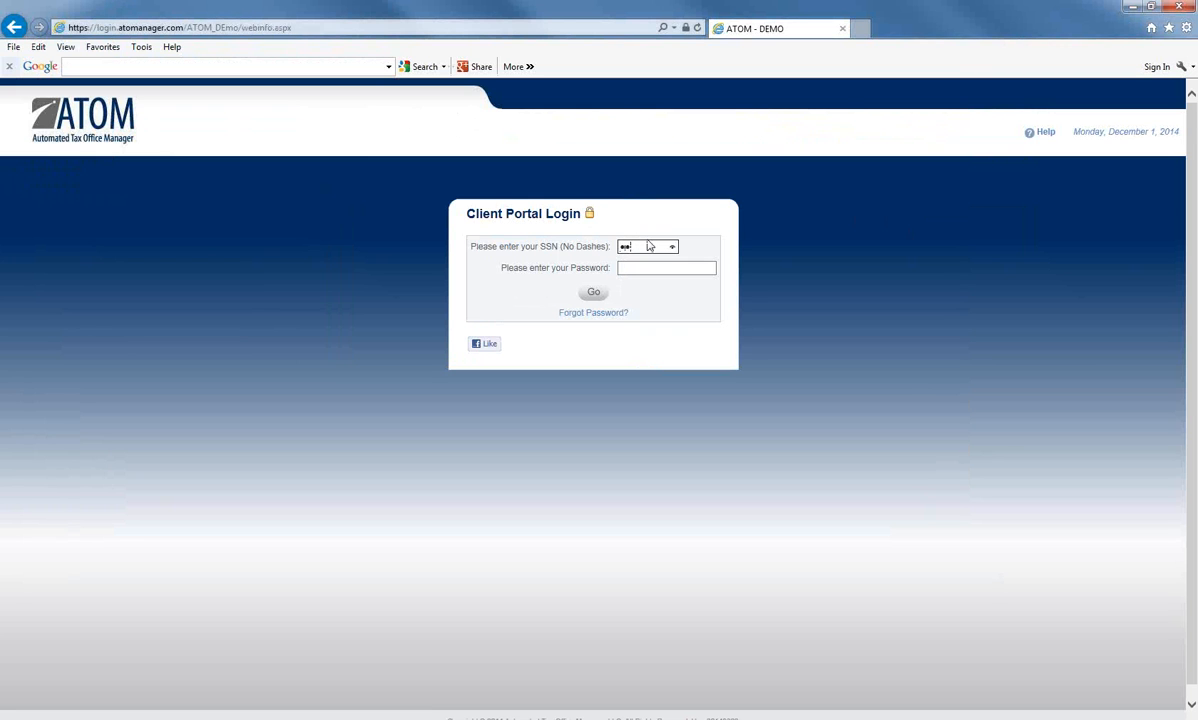
type("6789")
key("Tab")
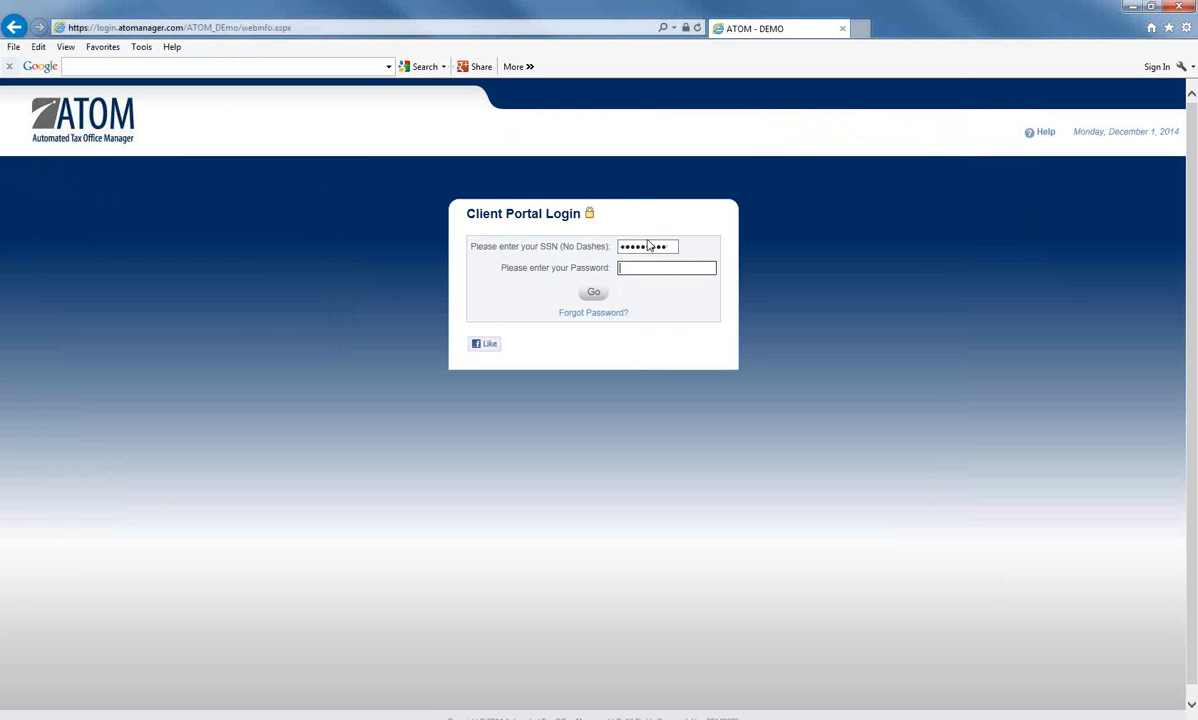
type("password1234")
key("Return")
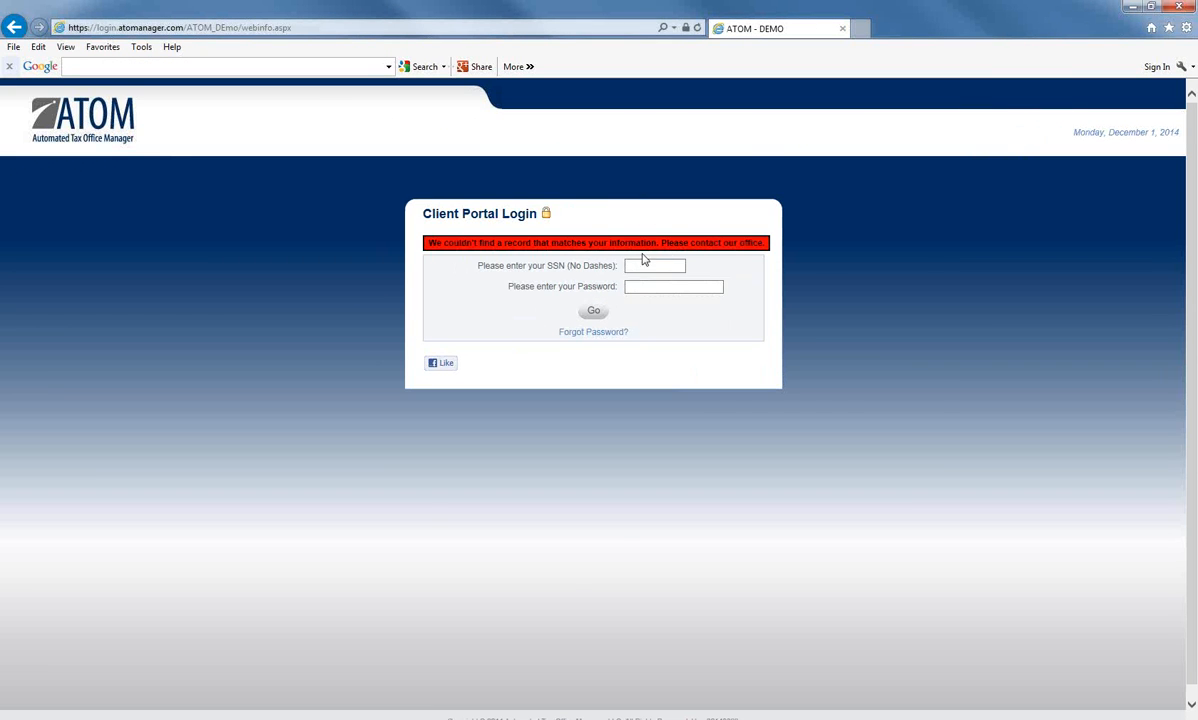
- After the login error, re-enter the SSN and a different password to reach the portal menu
left_click(641, 264)
type("123456789")
key("Tab")
type("12345")
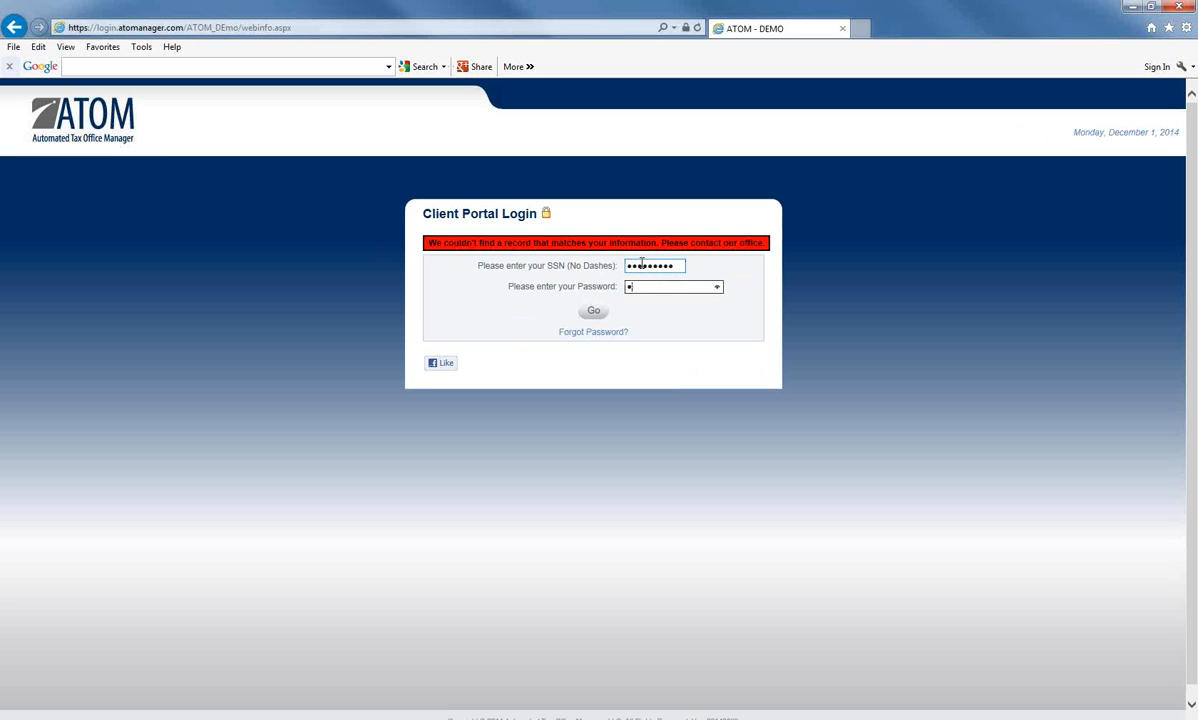
type("67890")
key("Return")
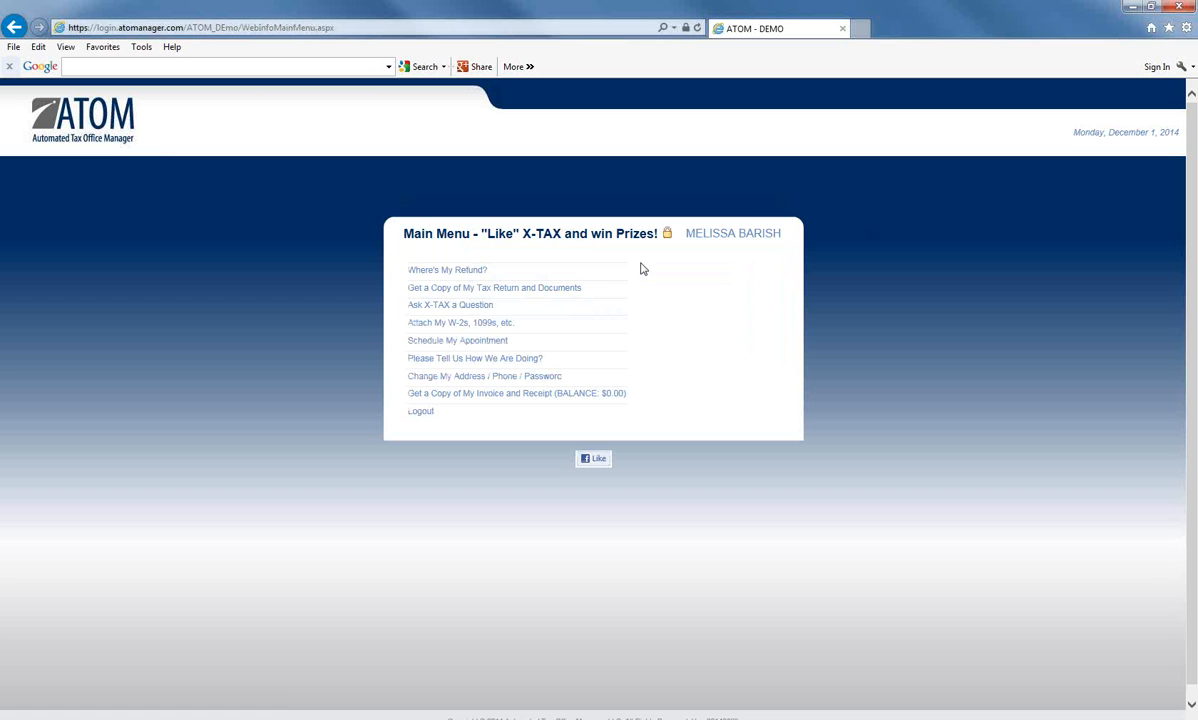
- Fill Schedule My Appointment with West Saginaw office and 12/1/2014, list professionals, then return to Client Portal Links
left_click(417, 345)
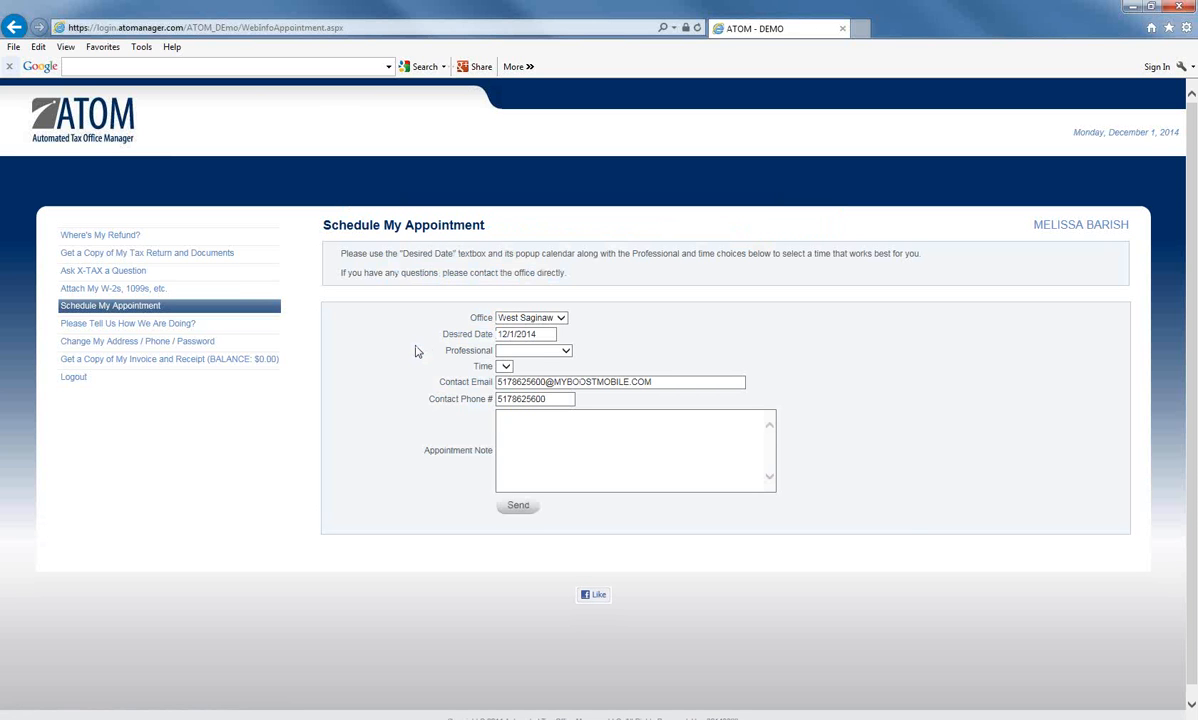
left_click(561, 318)
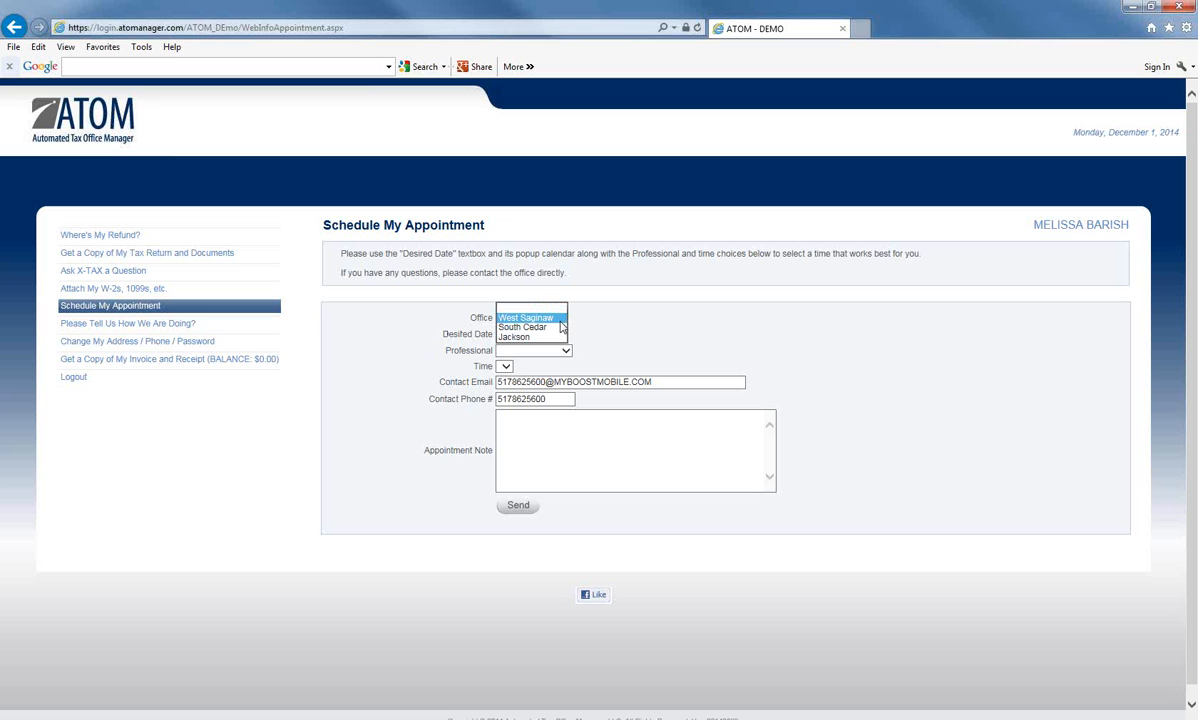
left_click(559, 318)
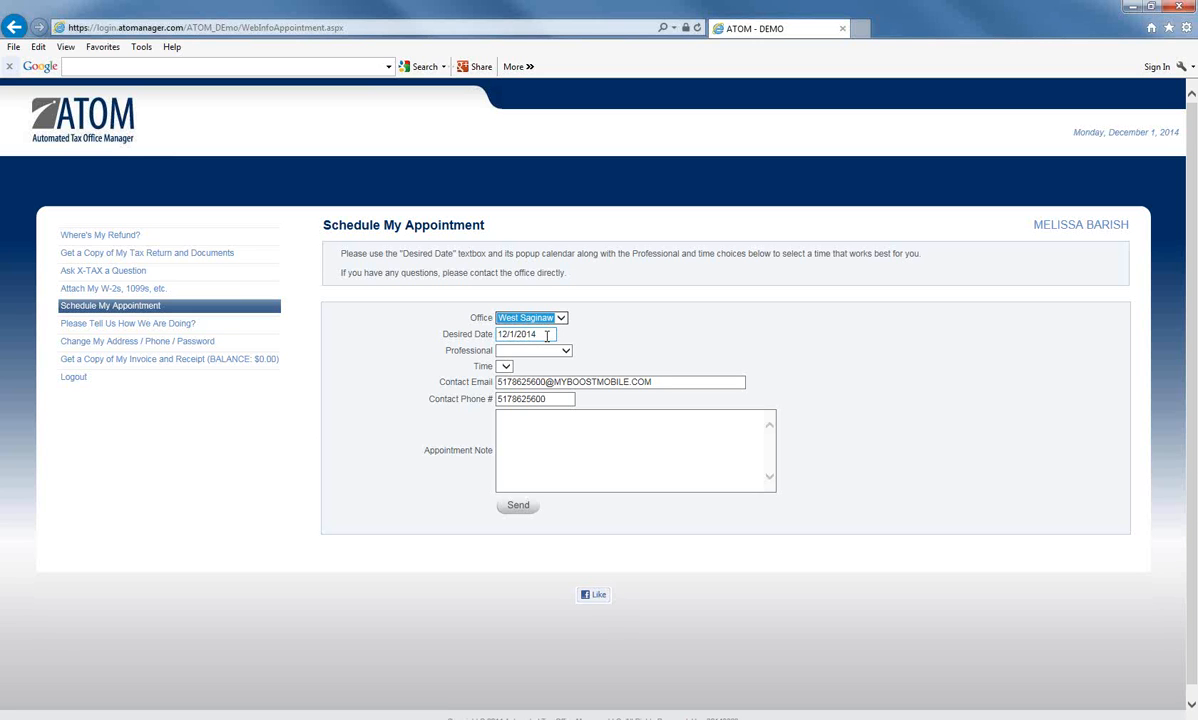
left_click(547, 336)
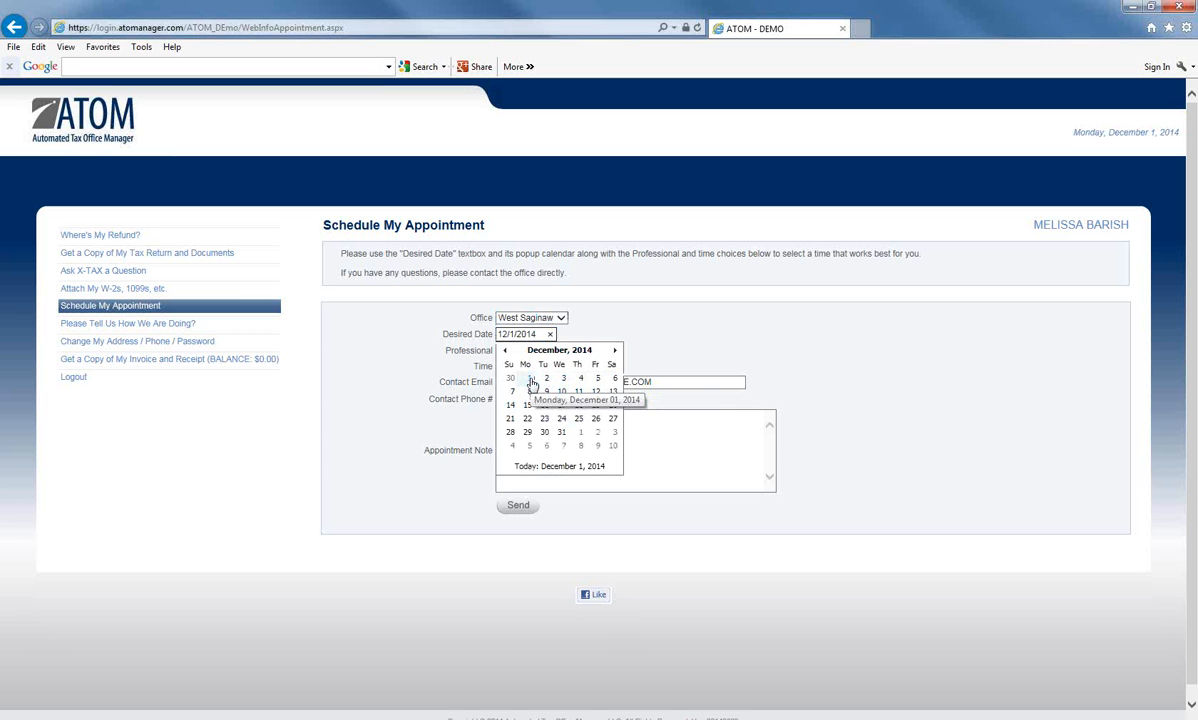
left_click(530, 384)
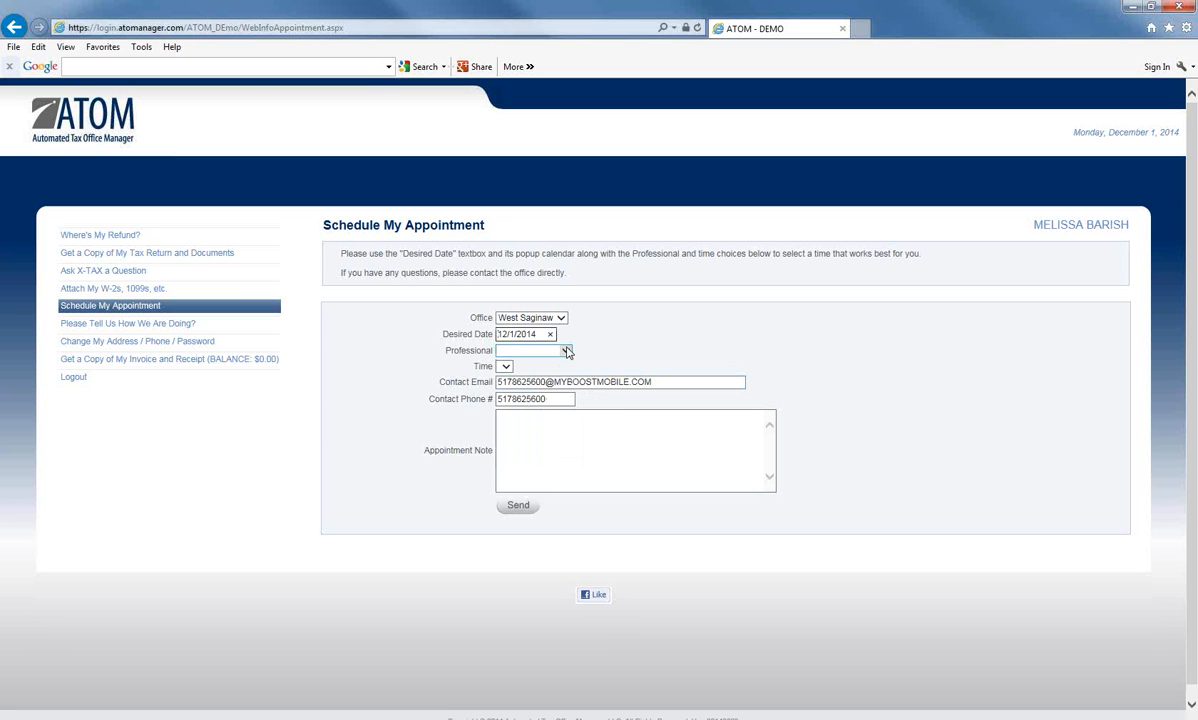
left_click(566, 351)
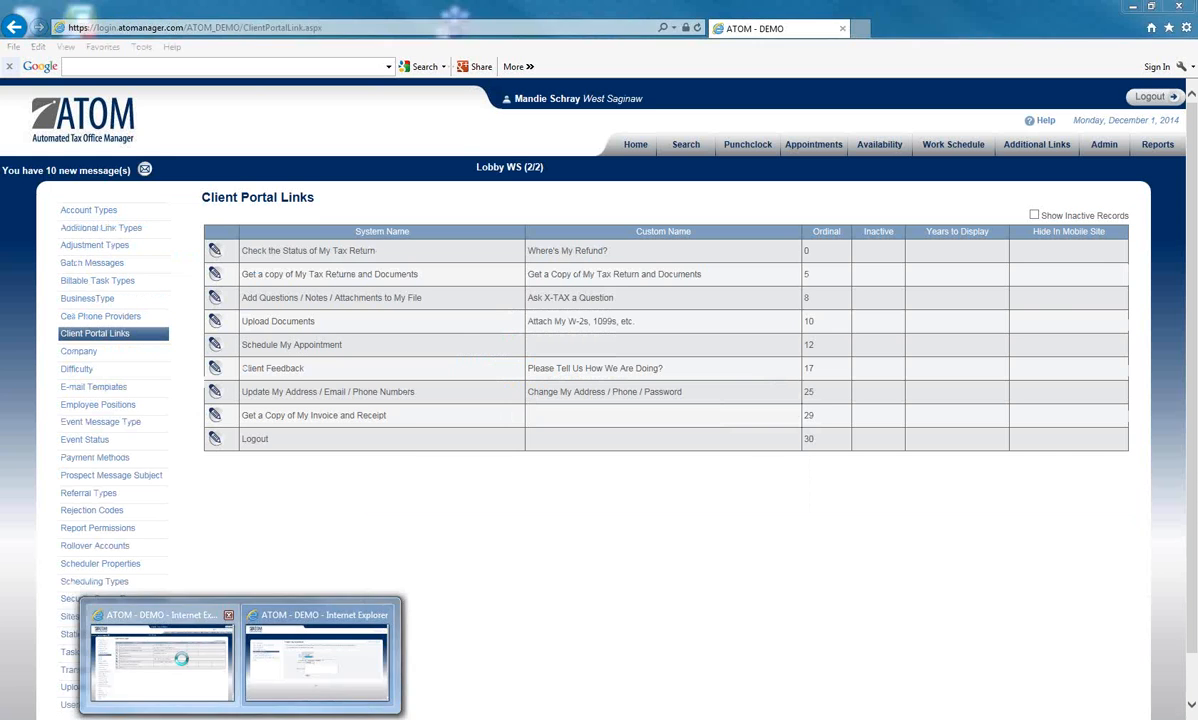
left_click(160, 625)
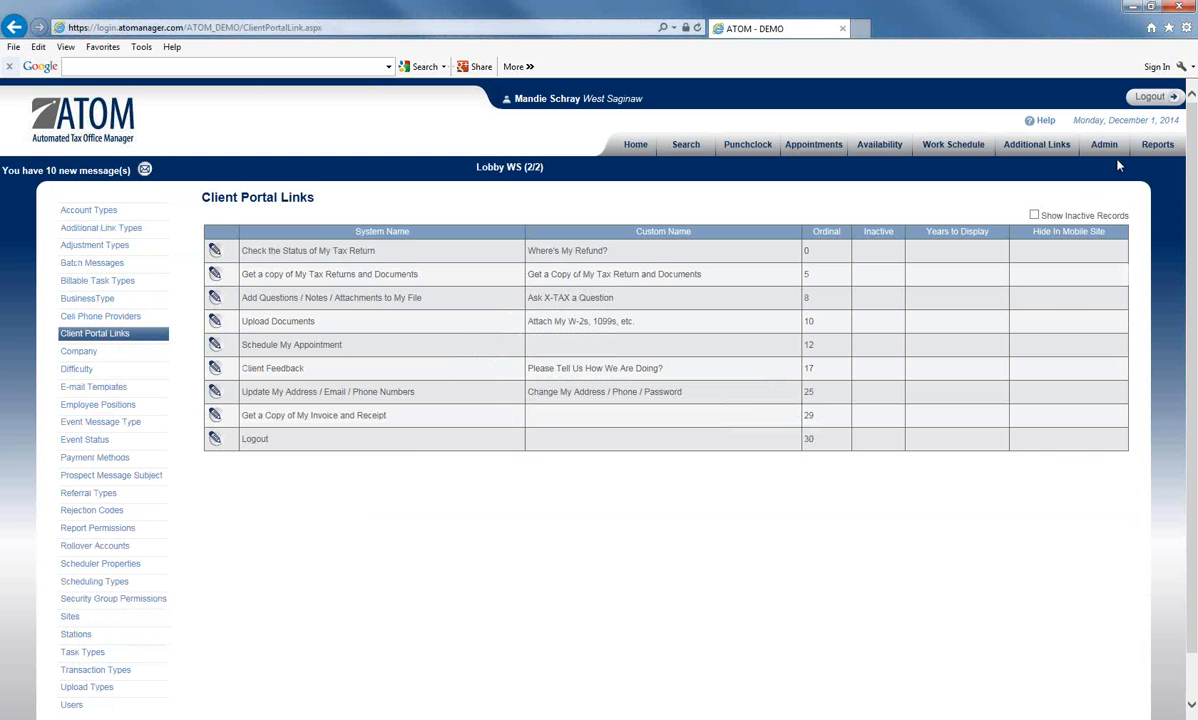
- Open Admin > Users and view the first user's record down to Security Information
left_click(1104, 144)
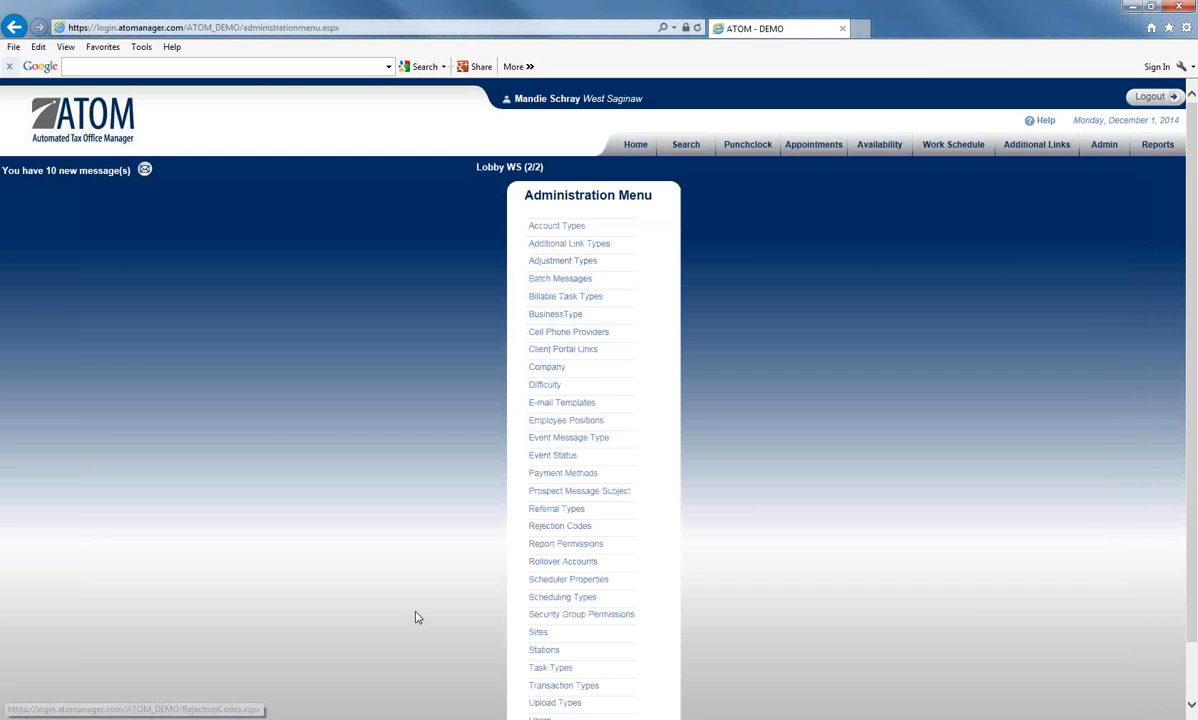
scroll(417, 617, "down", 2)
left_click(543, 658)
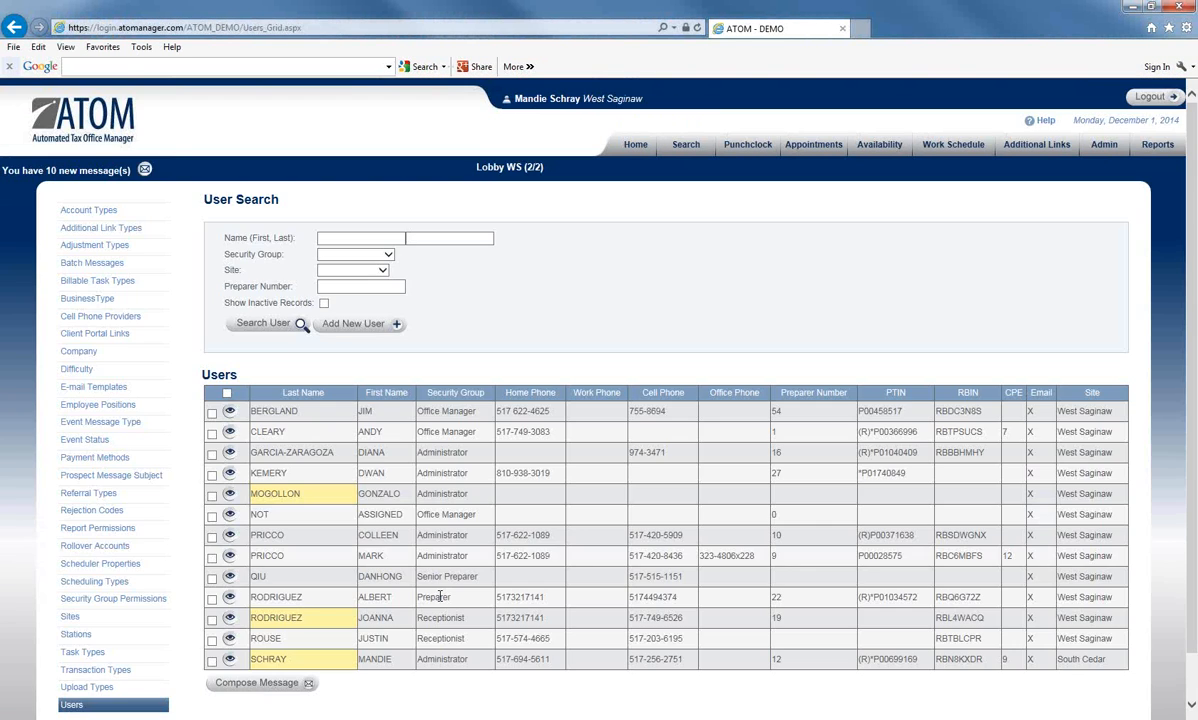
left_click(229, 412)
scroll(873, 453, "down", 3)
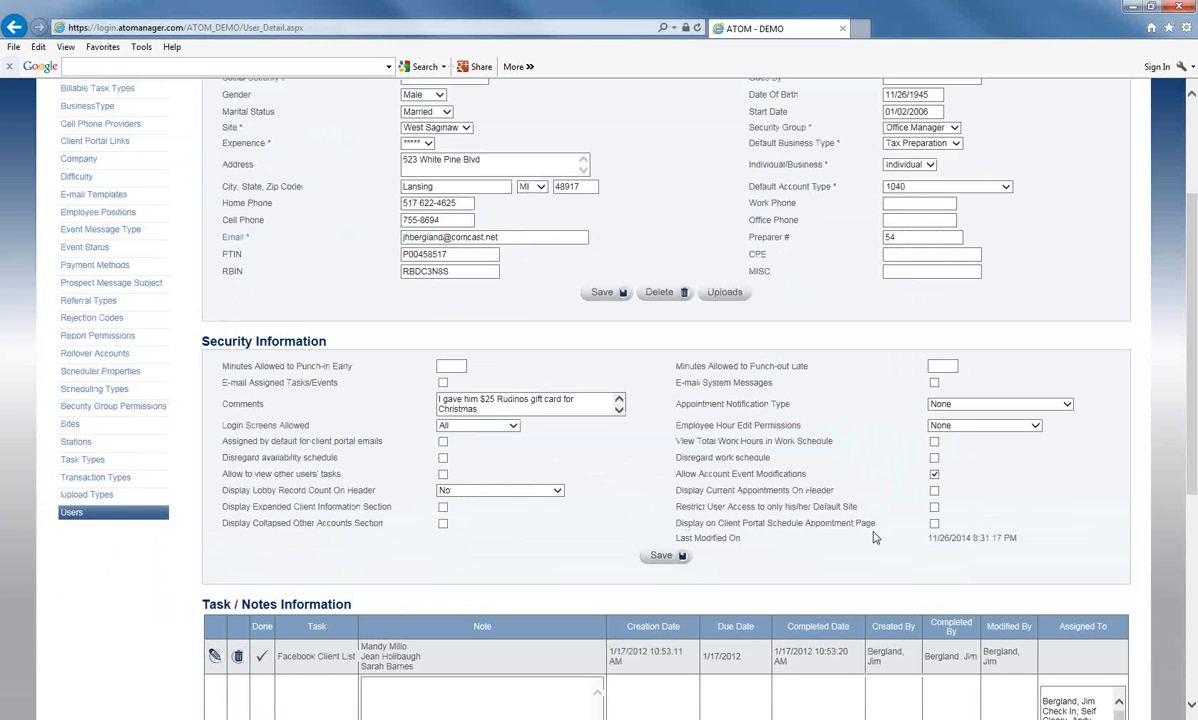
- Tick Display on Client Portal Schedule Appointment Page and save the Office Manager's record
left_click(934, 523)
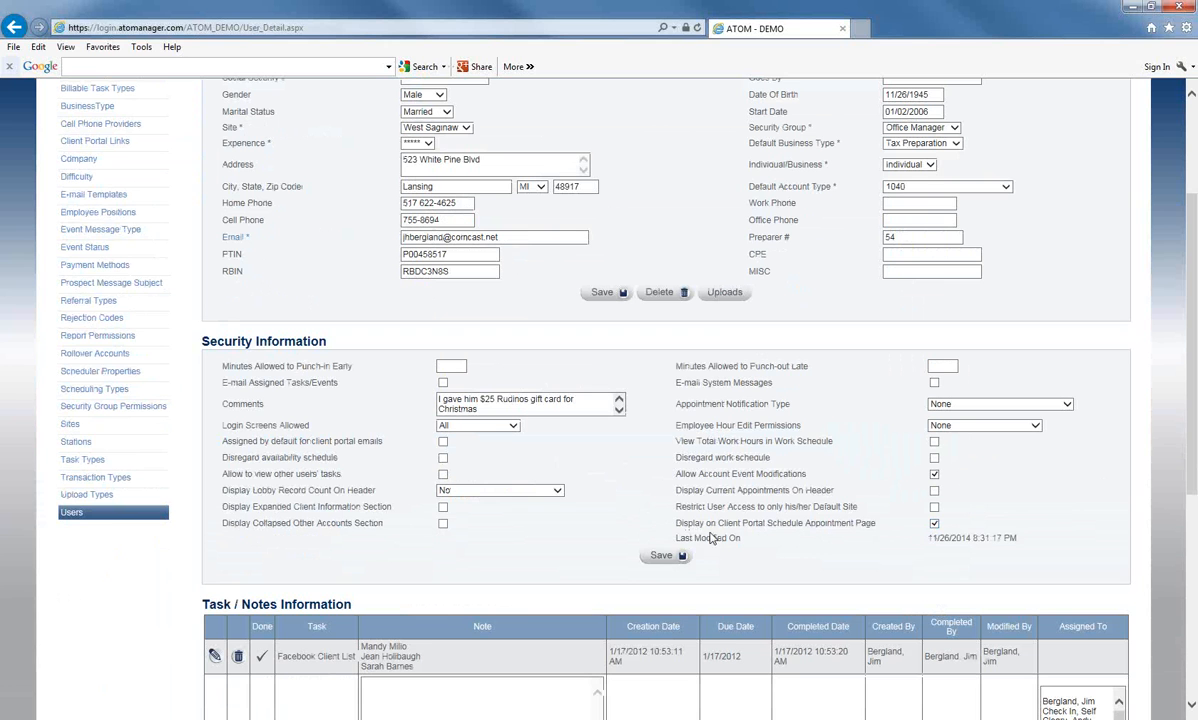
left_click(660, 557)
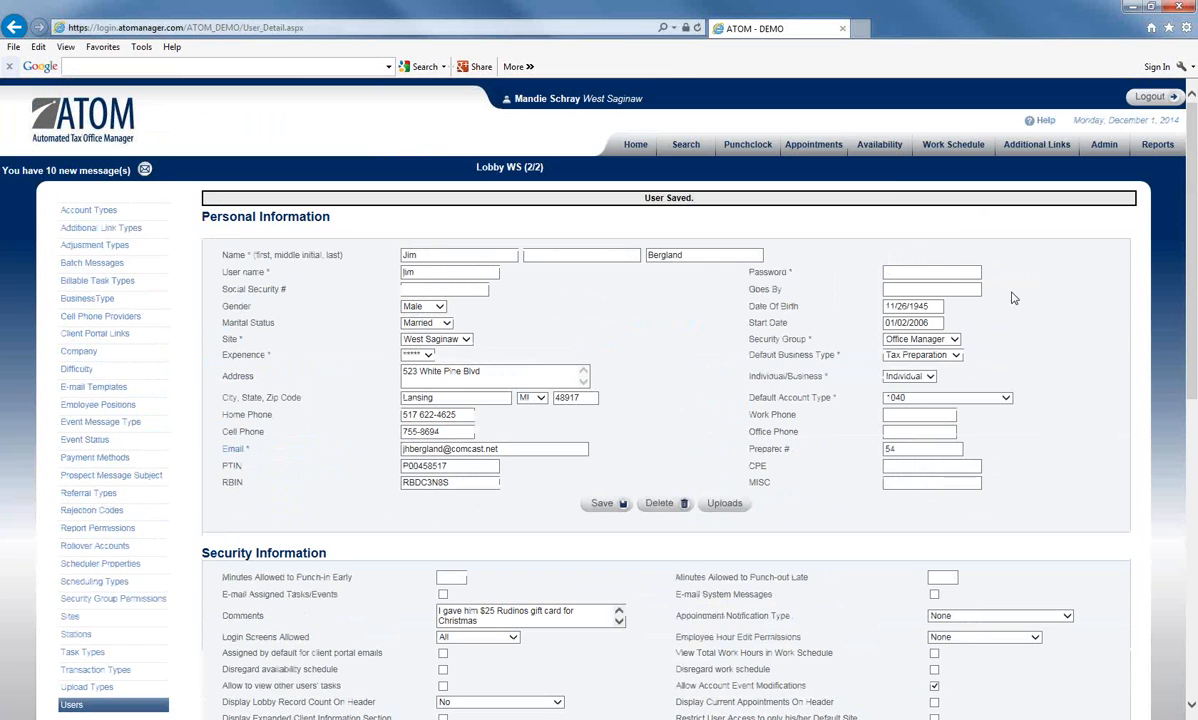
- Open the Work Schedule and load the Office Manager's 9:00 AM–5:00 PM shift on 12/1/2014
left_click(928, 152)
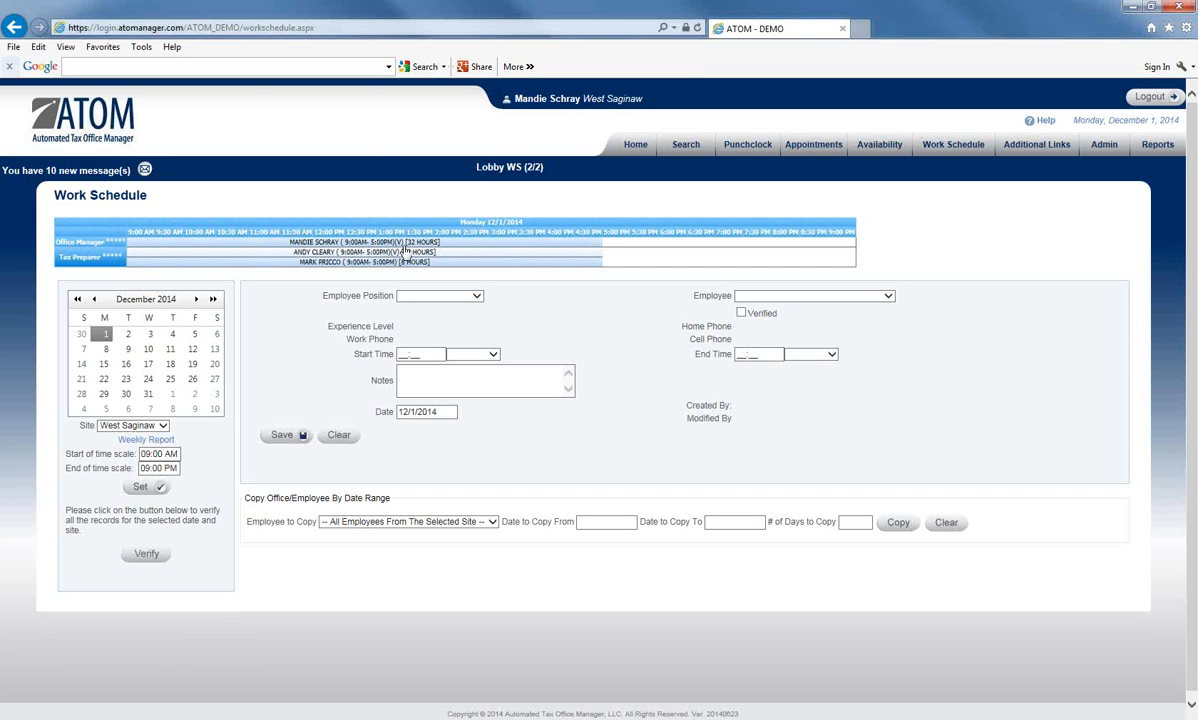
left_click(305, 240)
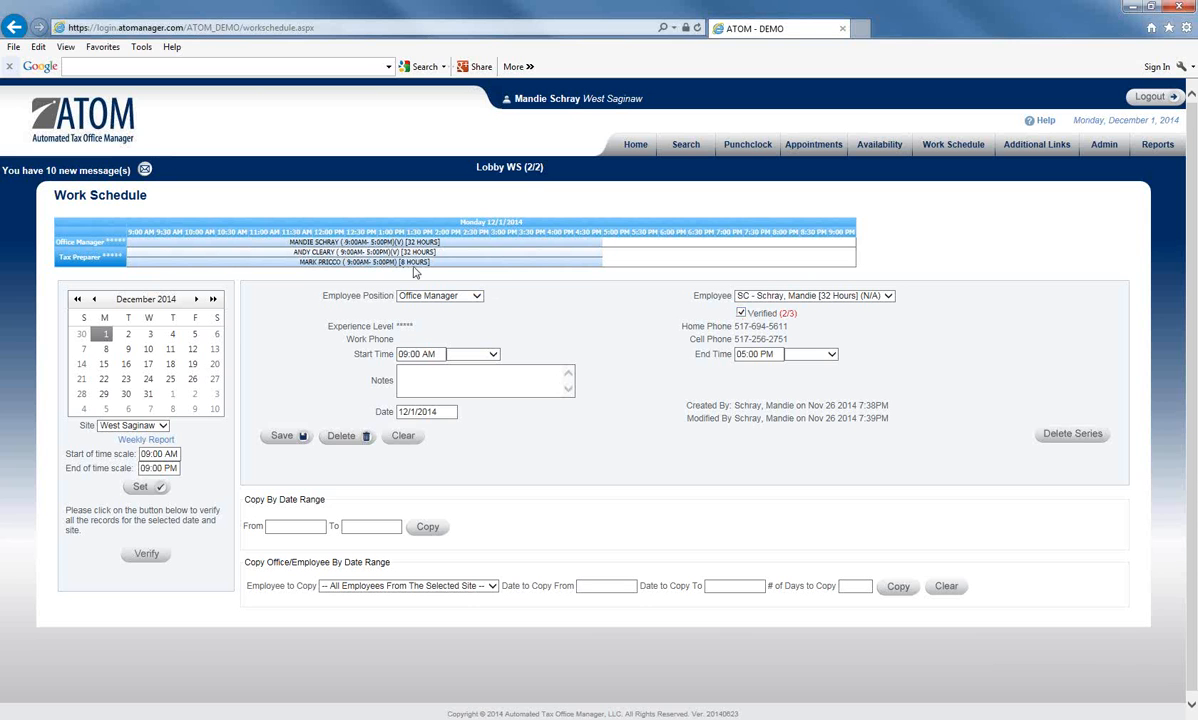
left_click(242, 712)
- Choose the second professional, review their December availability calendar, then close it
left_click(340, 650)
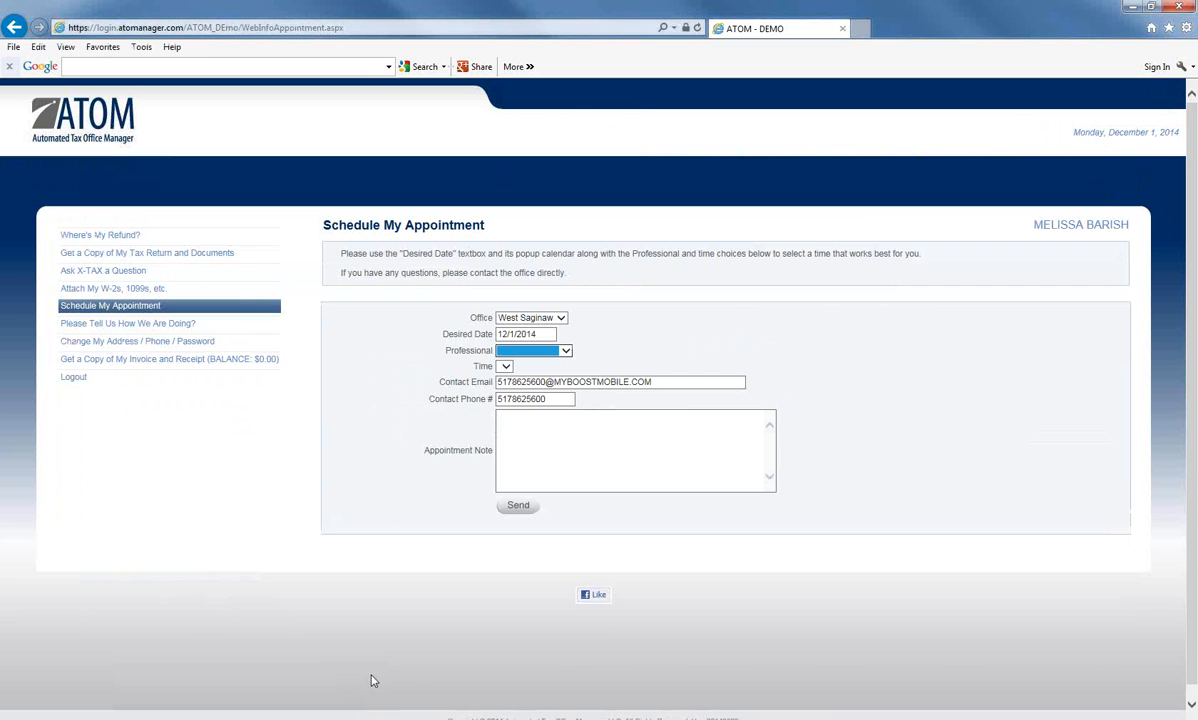
left_click(565, 351)
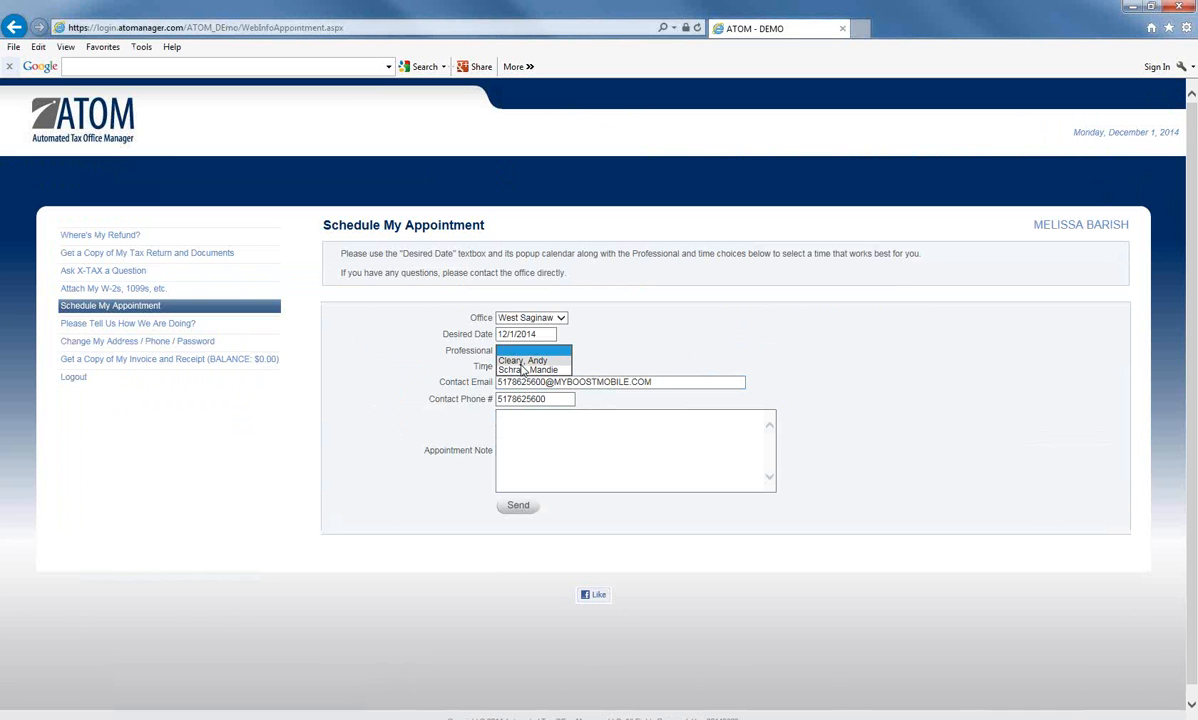
left_click(521, 369)
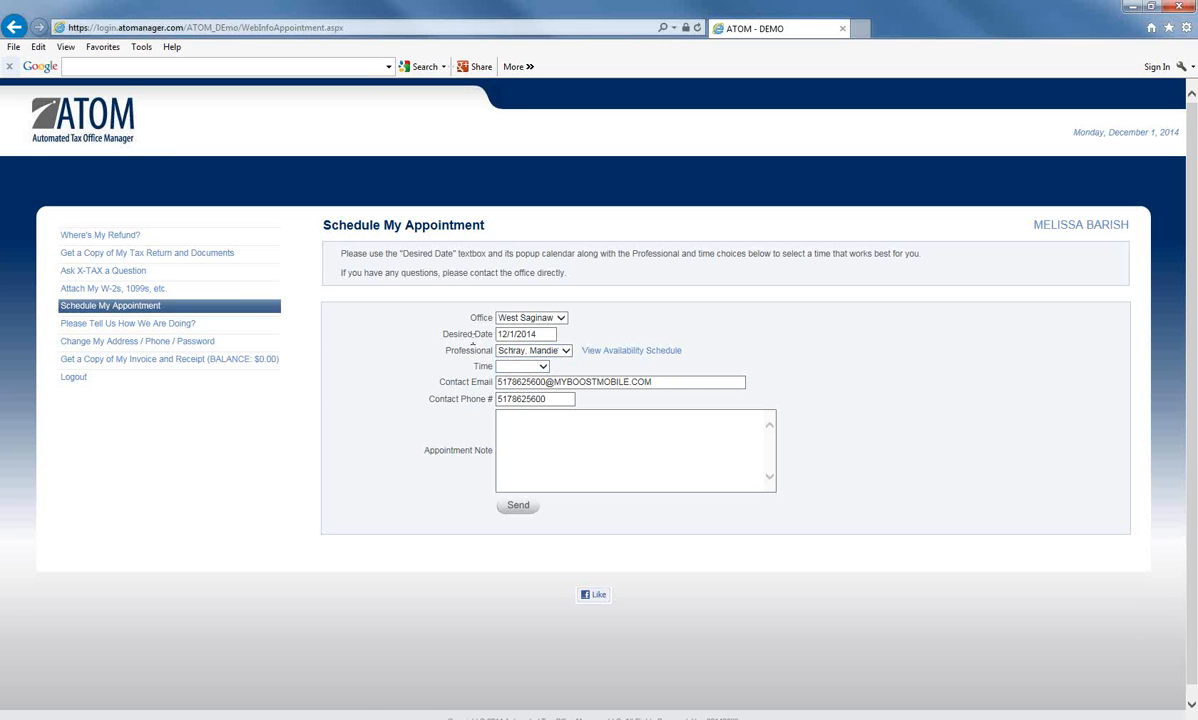
left_click(634, 352)
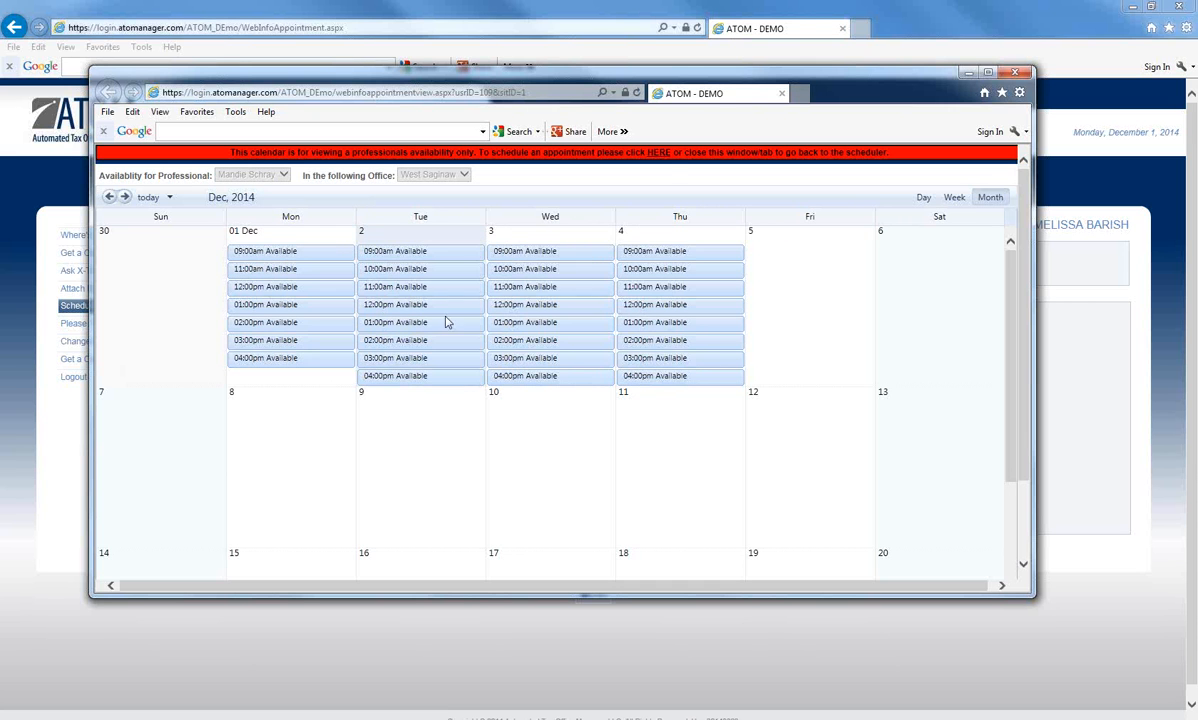
left_click(659, 155)
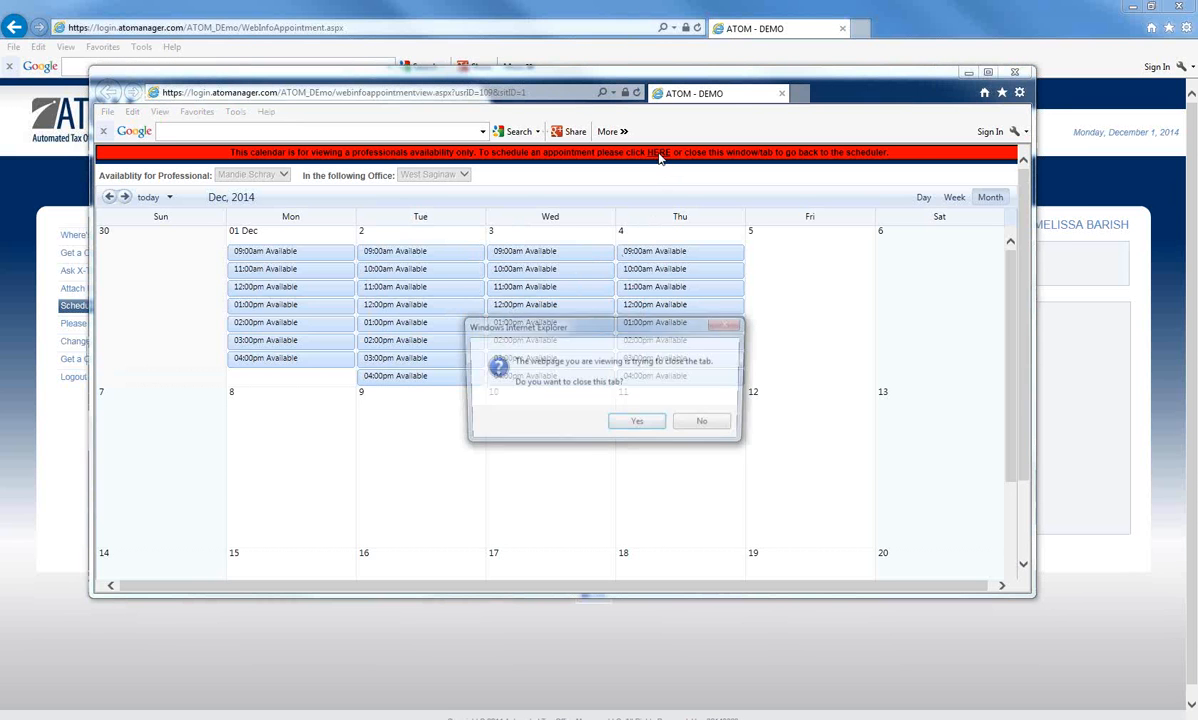
left_click(642, 423)
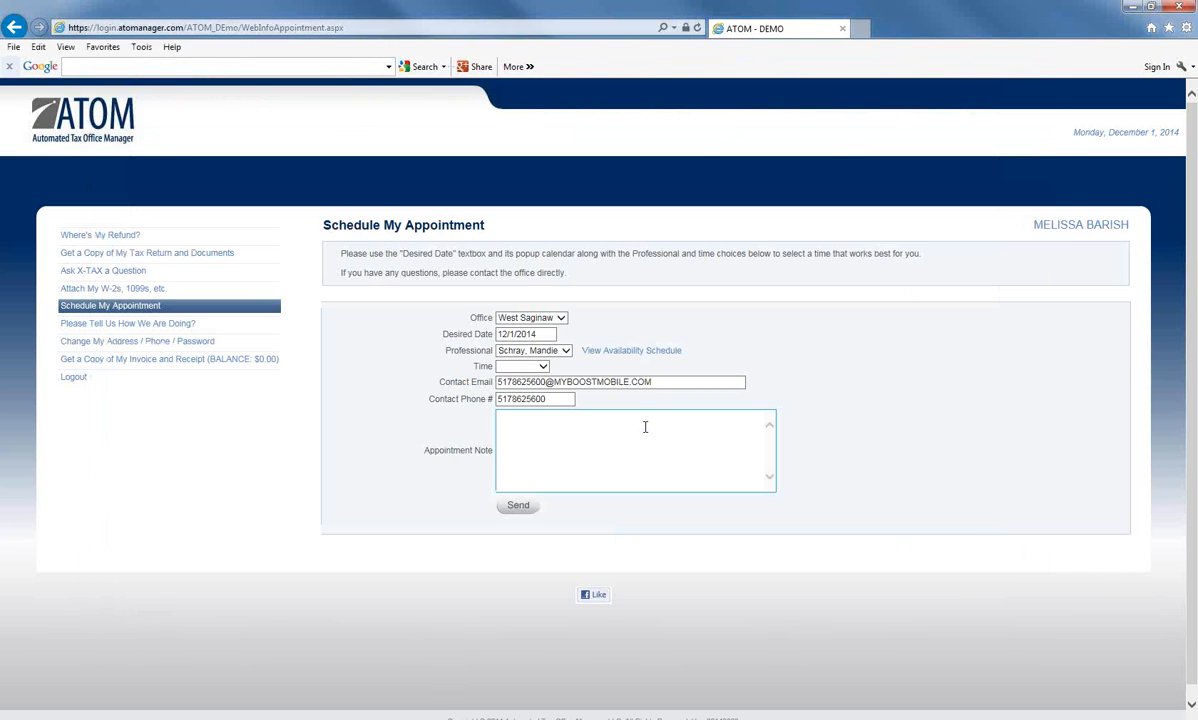
- Set the appointment time to 12:00 PM and start an appointment note
left_click(533, 367)
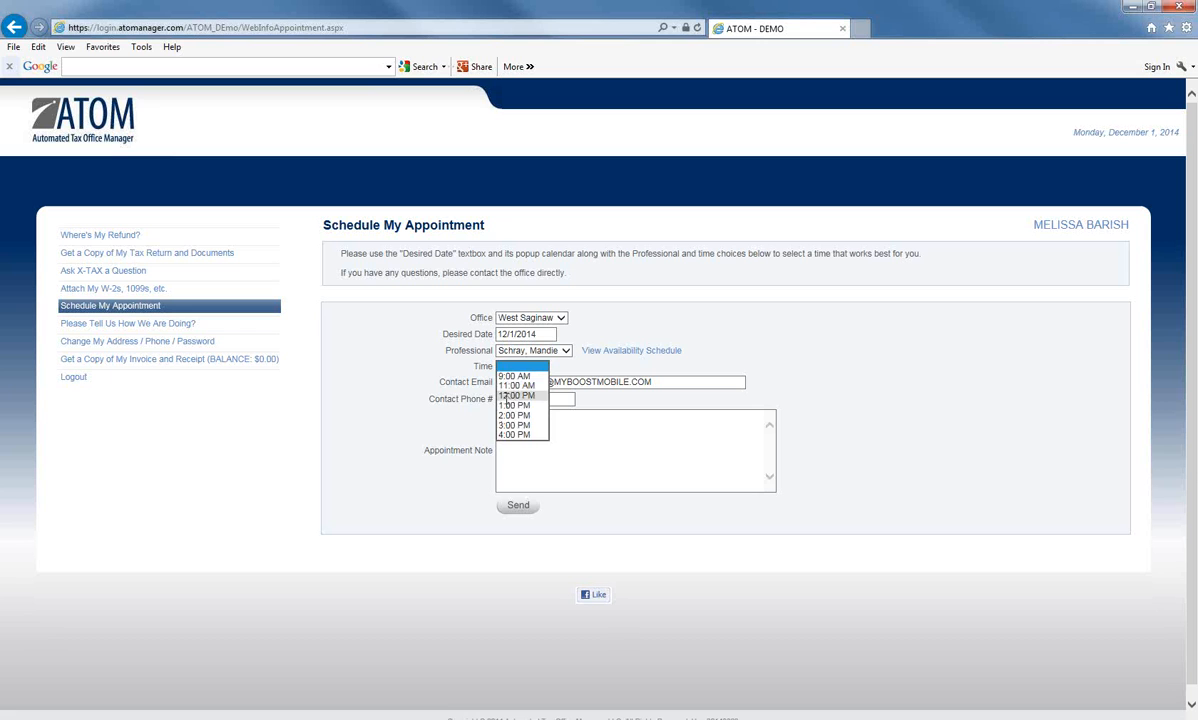
left_click(508, 396)
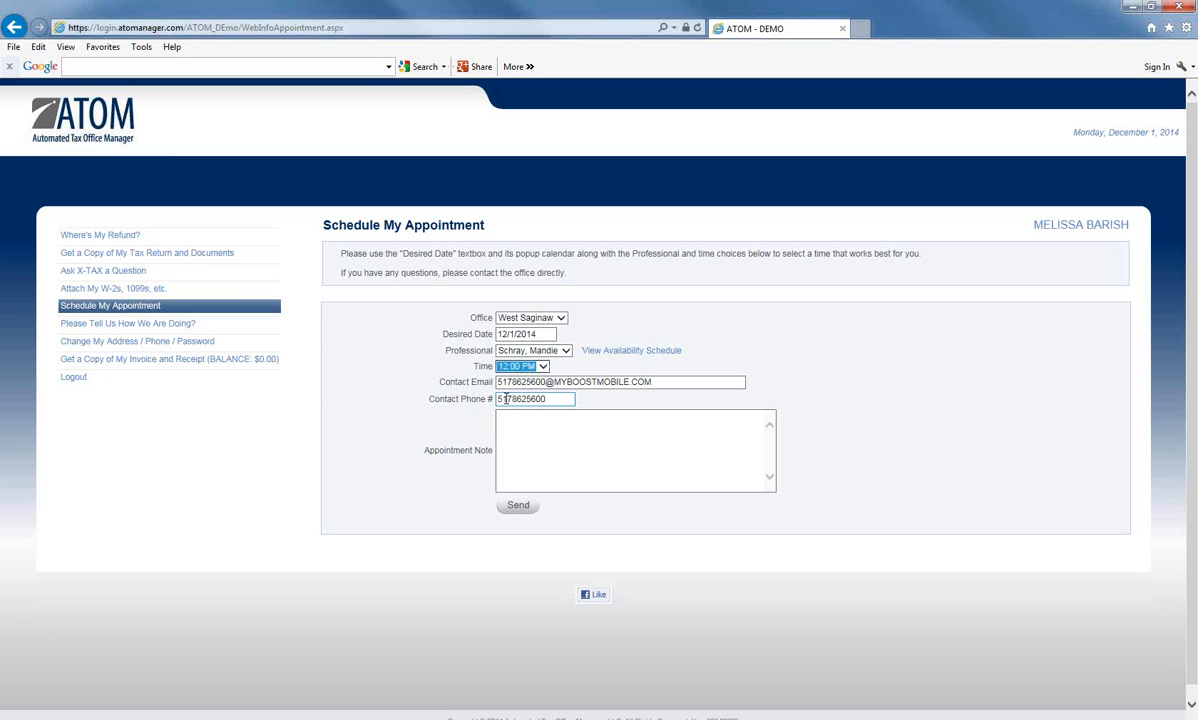
left_click(538, 367)
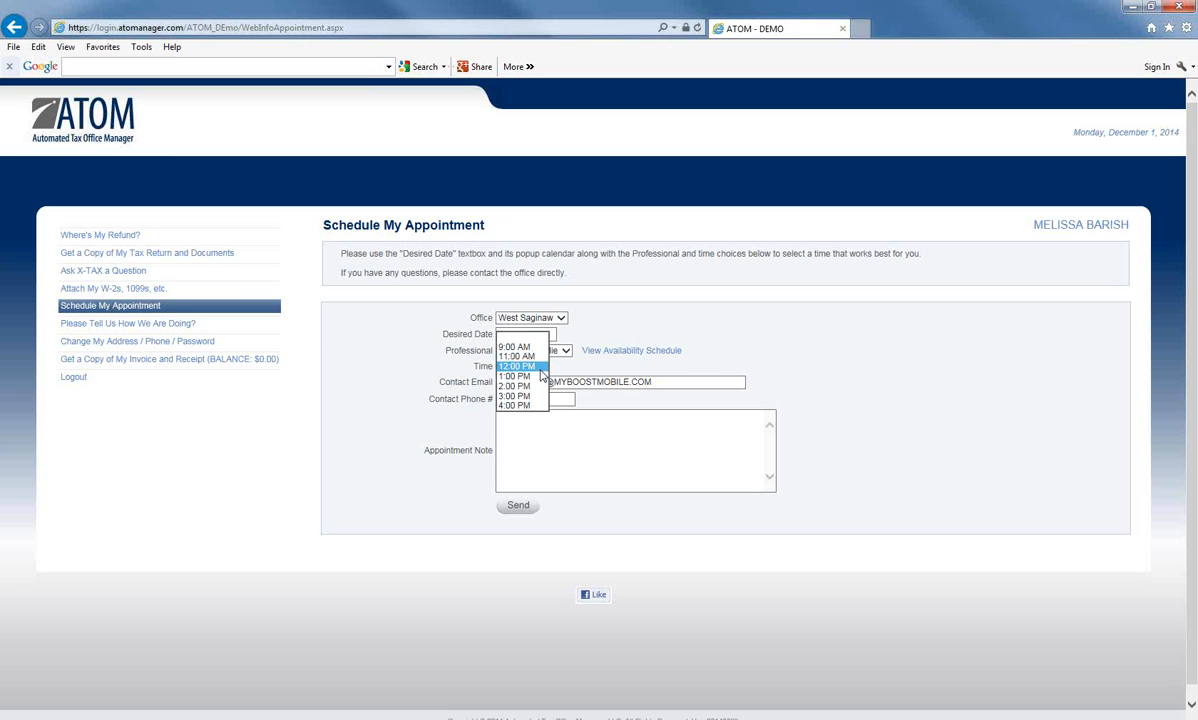
left_click(540, 367)
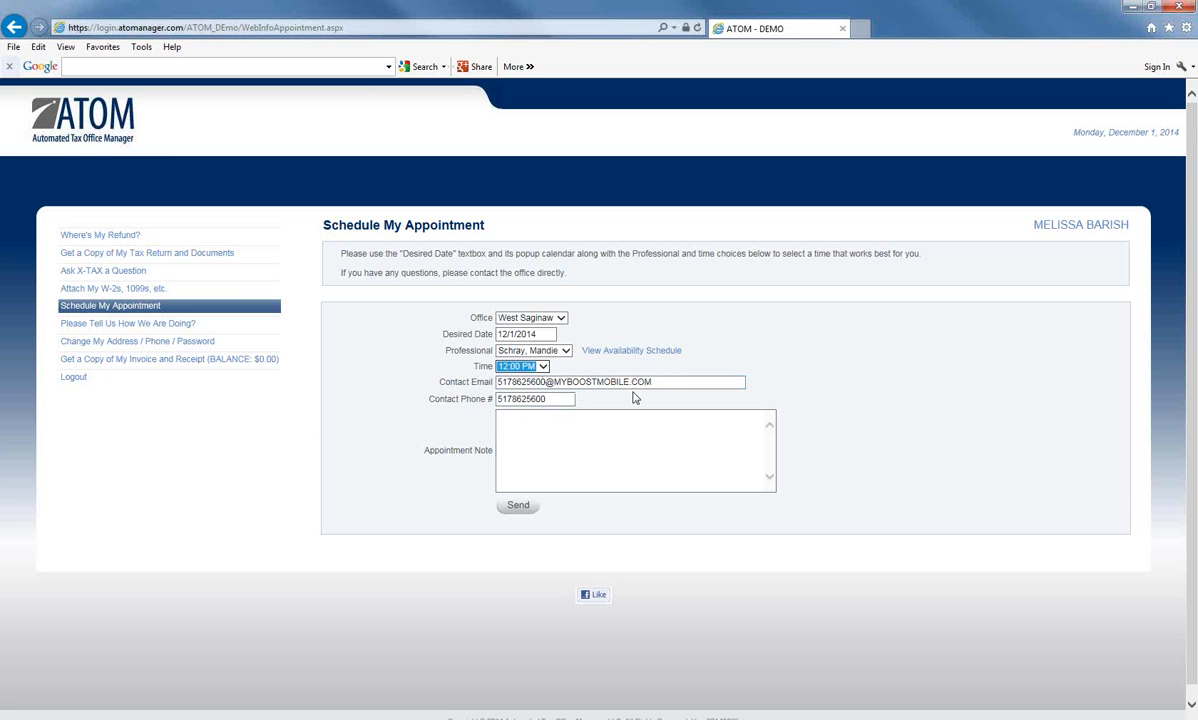
left_click(545, 420)
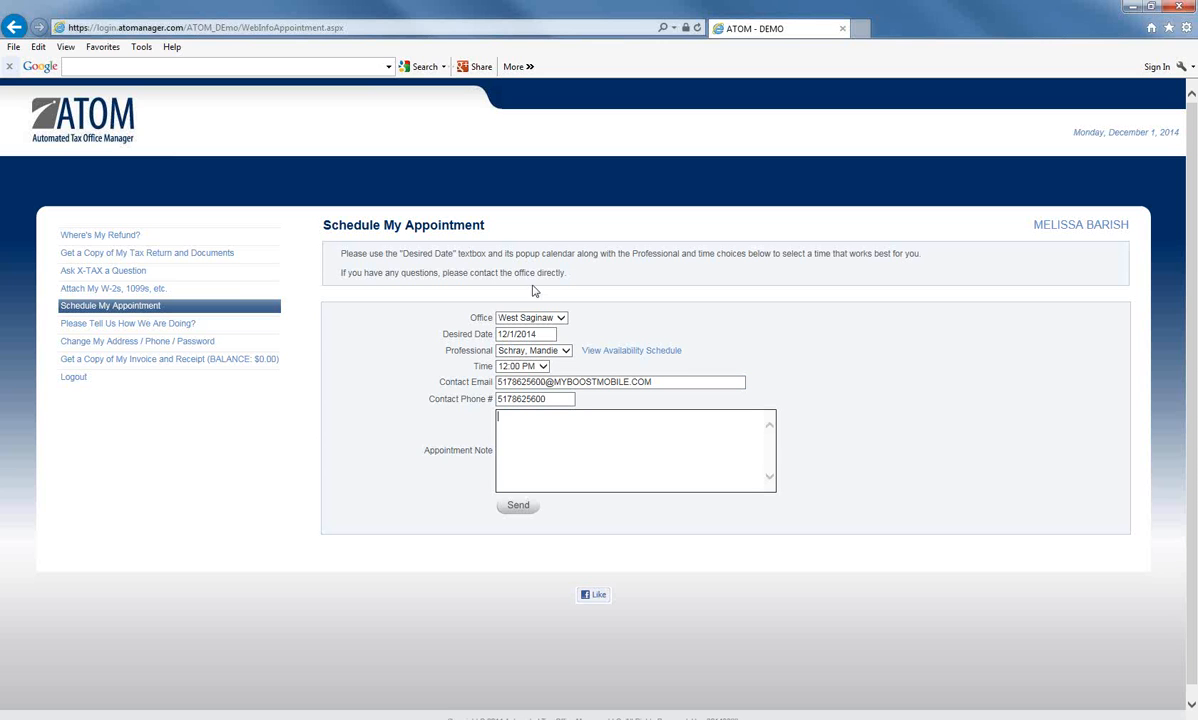
- Send and confirm the 12:00 PM appointment request, then return to the Work Schedule window
left_click(517, 506)
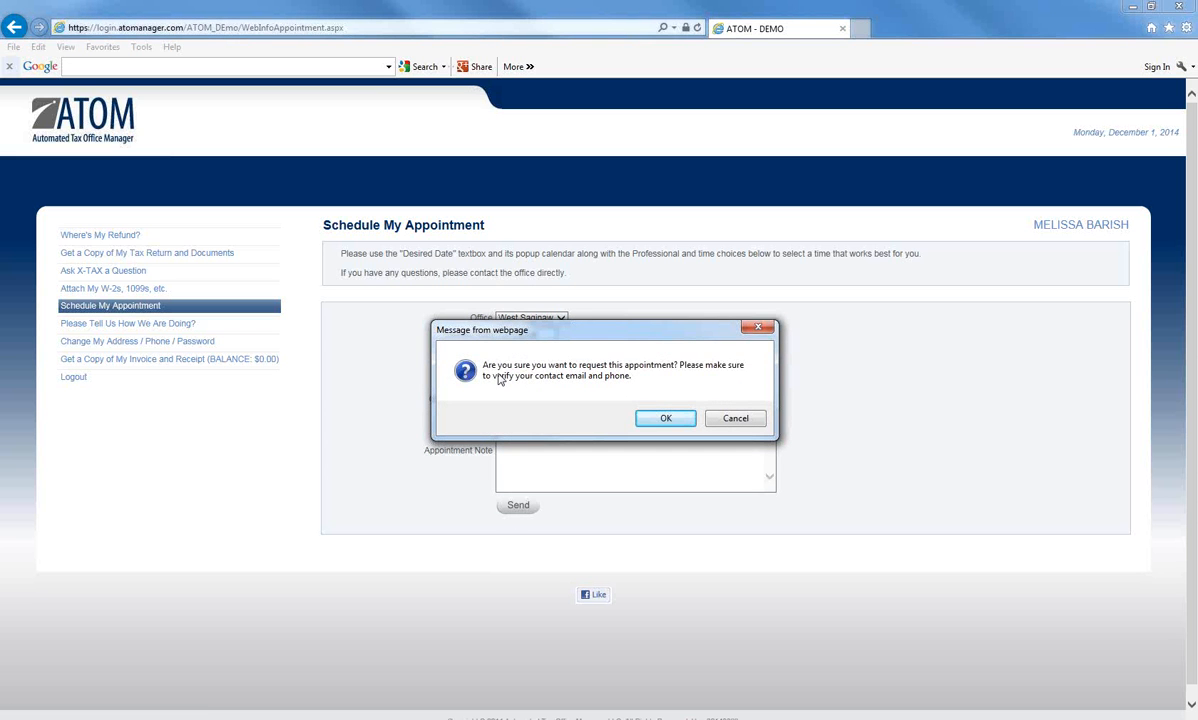
left_click(663, 420)
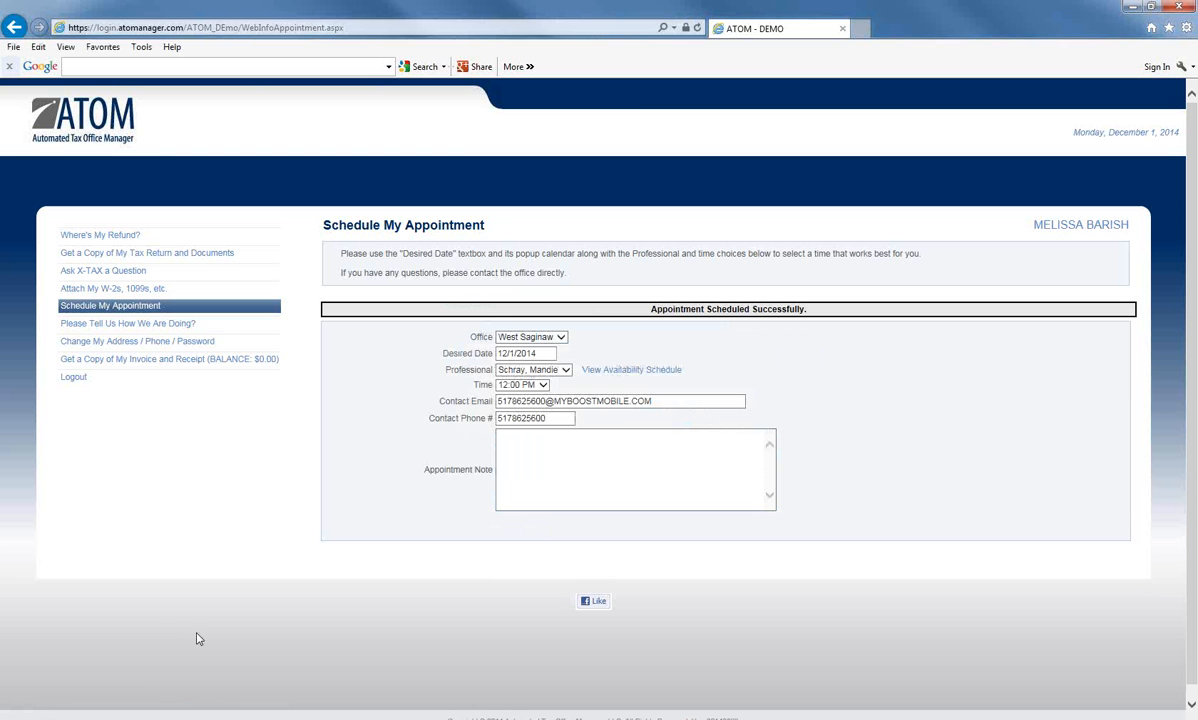
mouse_move(200, 714)
left_click(203, 688)
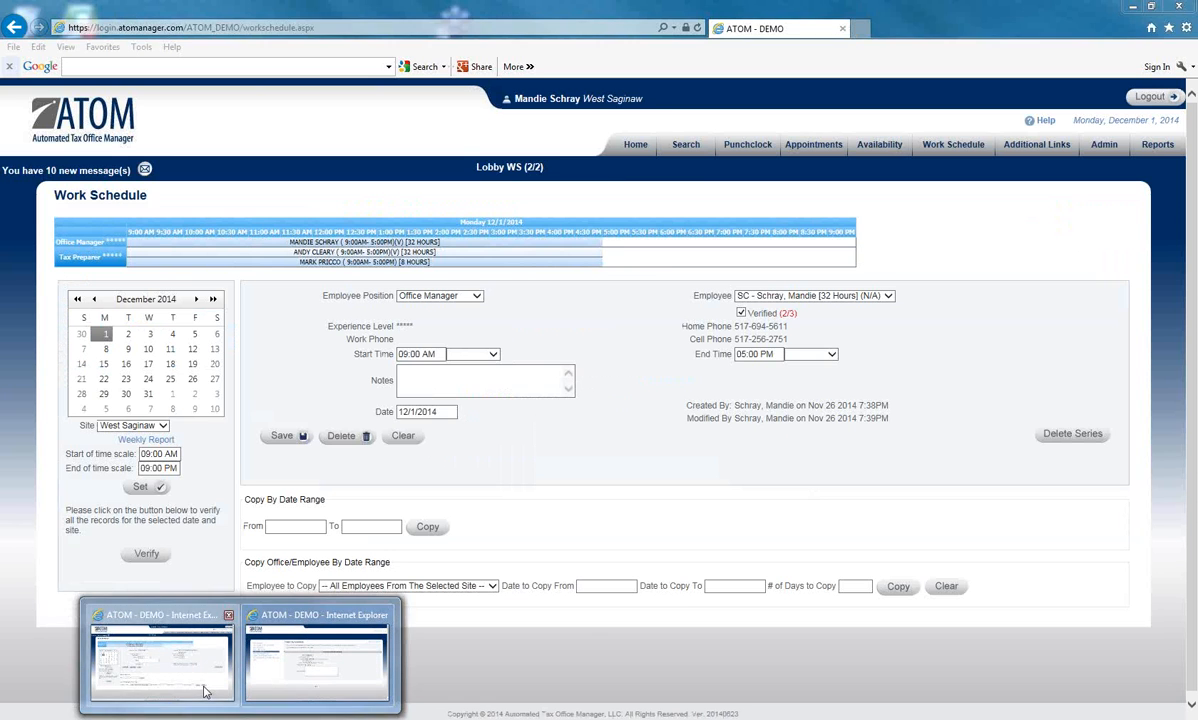
- Open the 12:00 PM Tax Preparation appointment for 12/1/2014 from the Appointments schedule
left_click(615, 145)
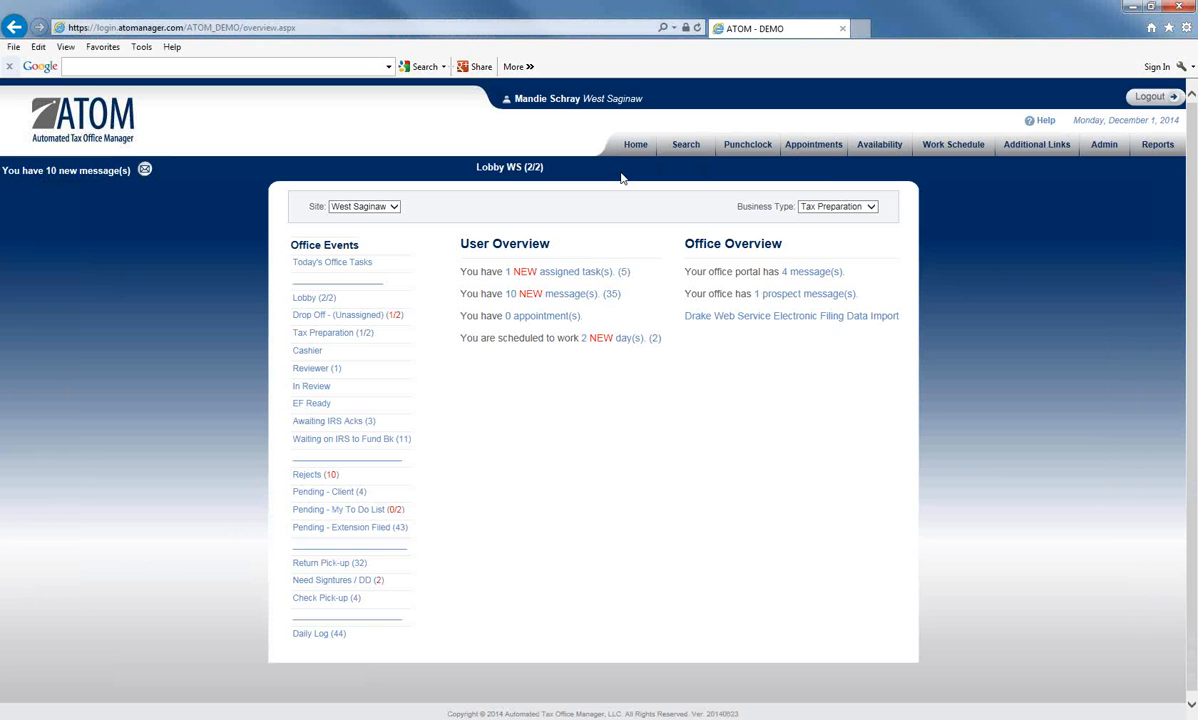
left_click(790, 146)
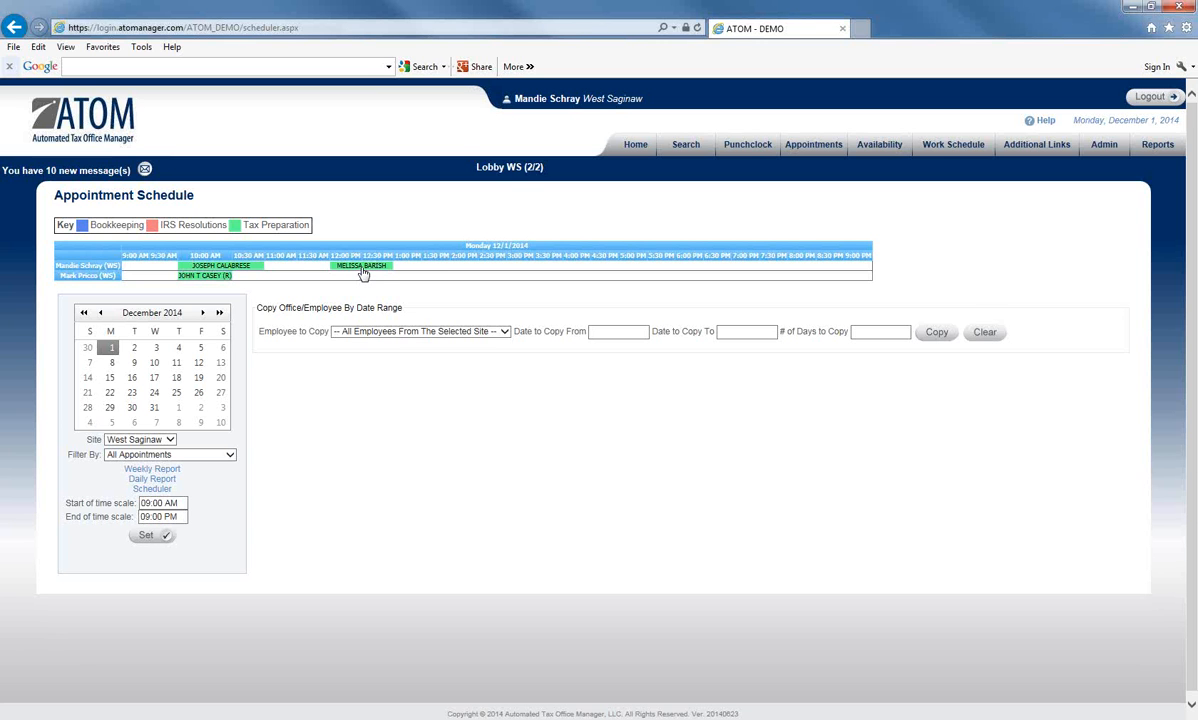
left_click(363, 272)
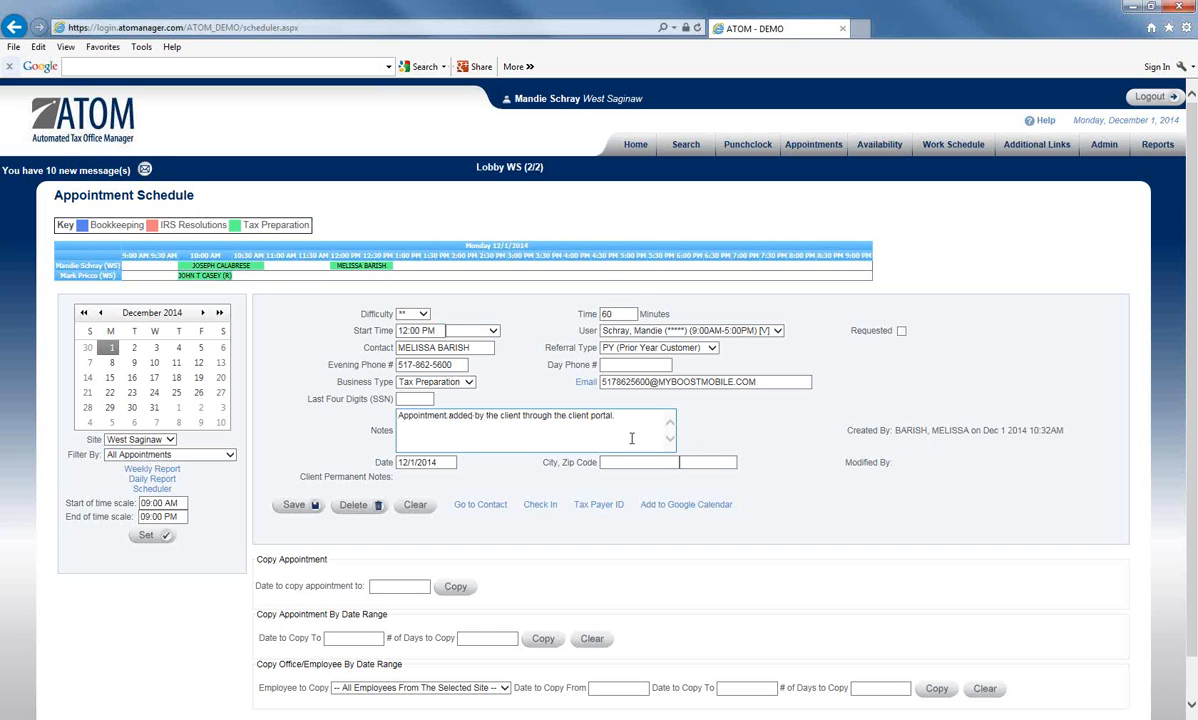
- Change the 12:00 PM appointment's duration from 60 to 30 minutes and save it
left_click(619, 314)
key("BackSpace")
key("BackSpace")
type("30")
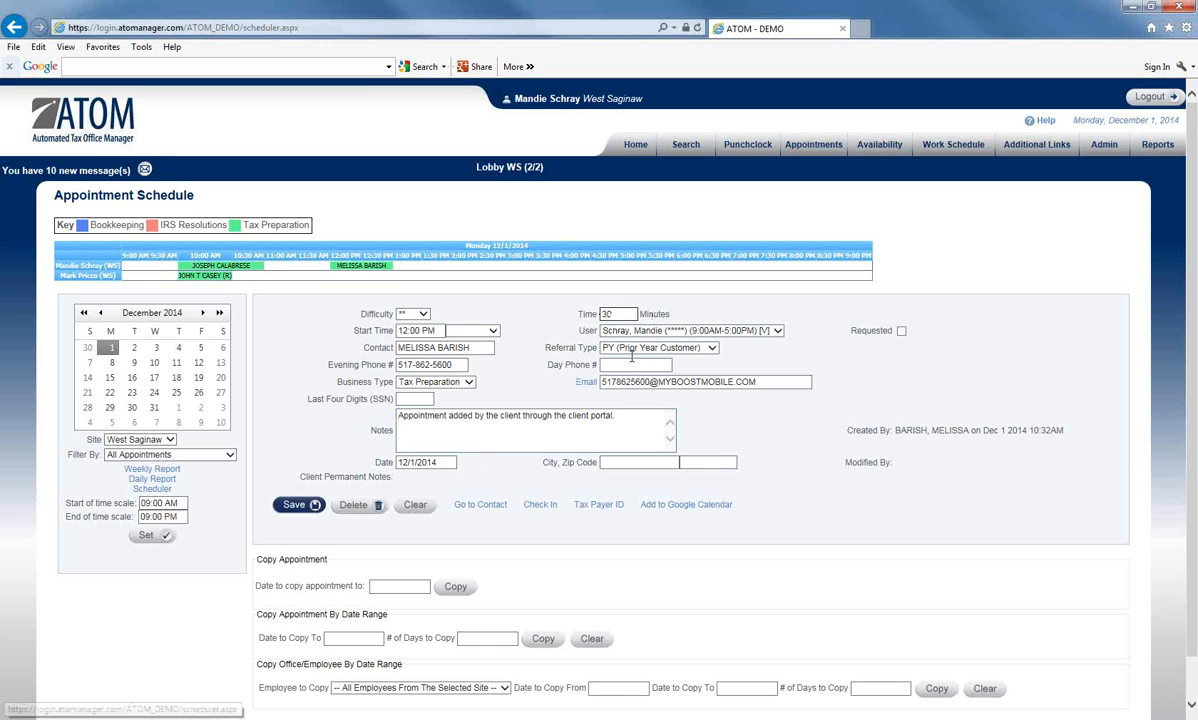
left_click(291, 504)
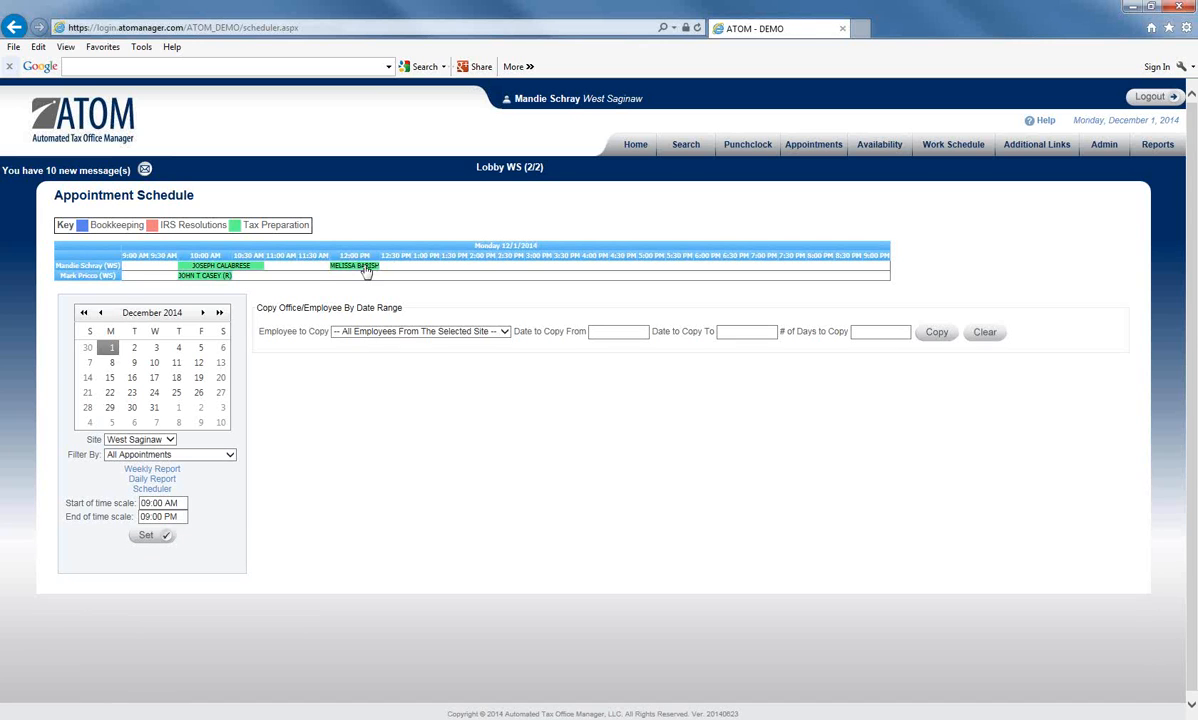